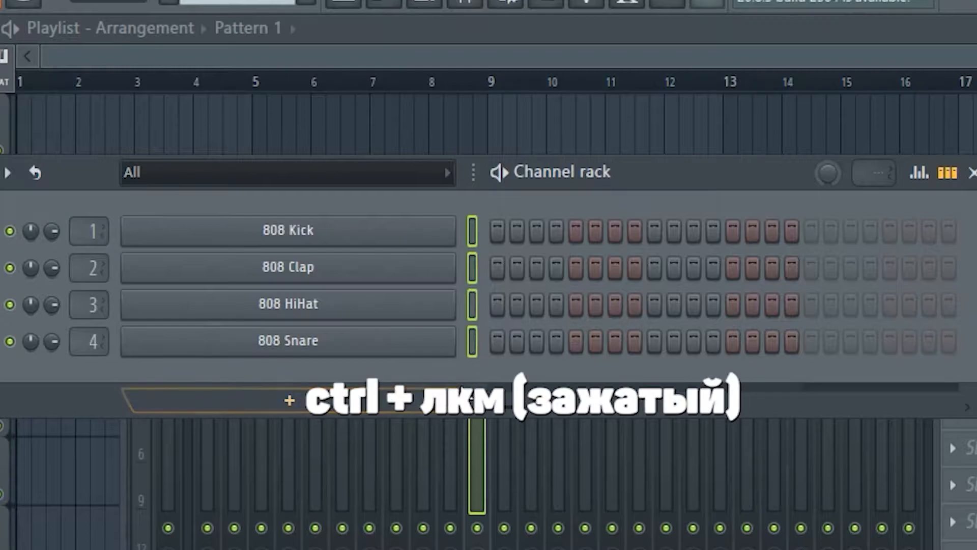
# Delete the four selected 808 channels from the channel rack and reposition the rack window slightly
pyautogui.hotkey('alt', 'Delete')
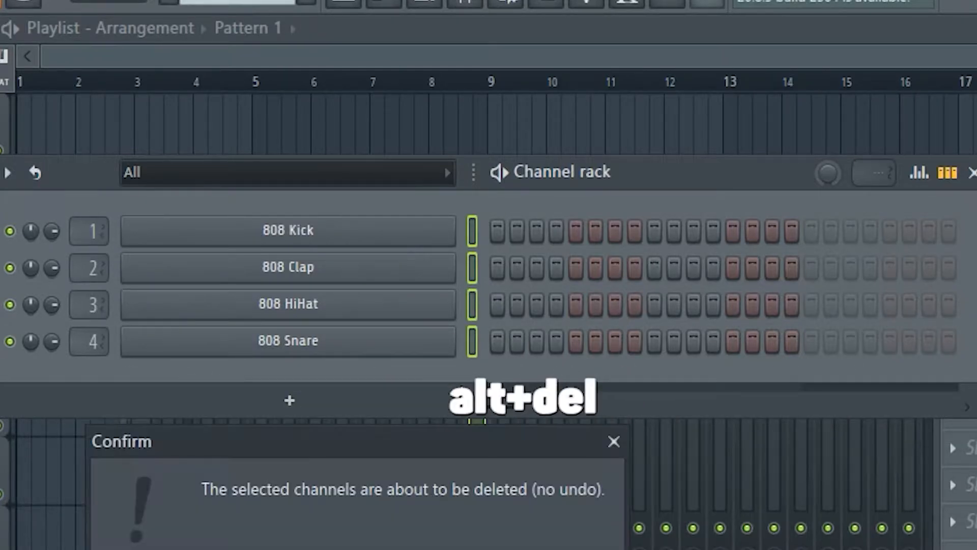
pyautogui.press('Return')
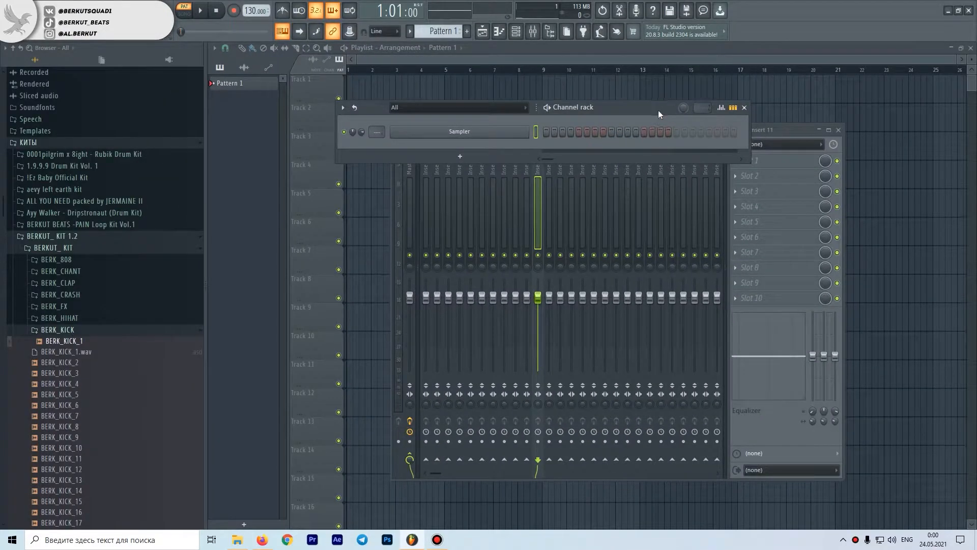
pyautogui.moveTo(658, 111); pyautogui.dragTo(664, 119)
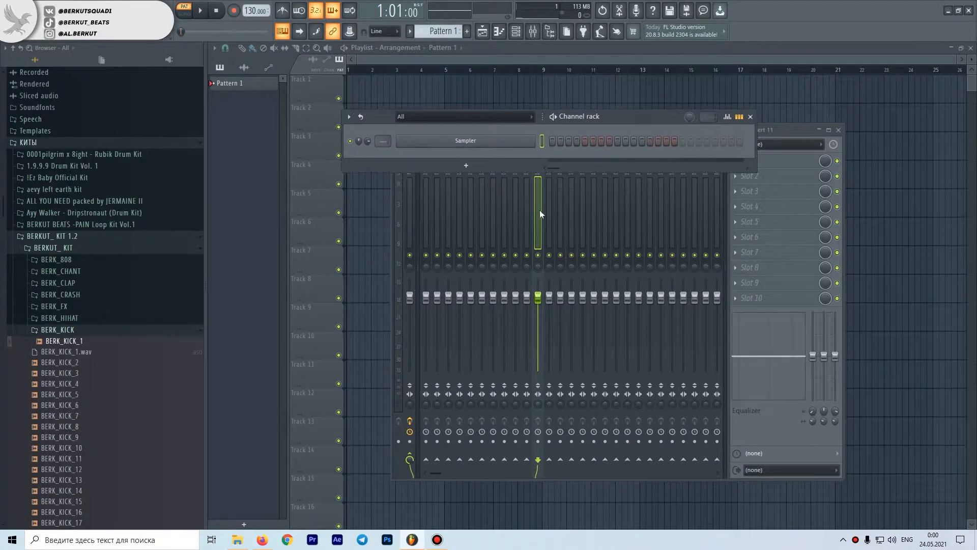
# Load BERK_KICK_1, 2, 4, 5, 8 and 11 as separate channels in the channel rack and expand the BERK_CLAP sample folder
pyautogui.moveTo(99, 376); pyautogui.dragTo(440, 153)
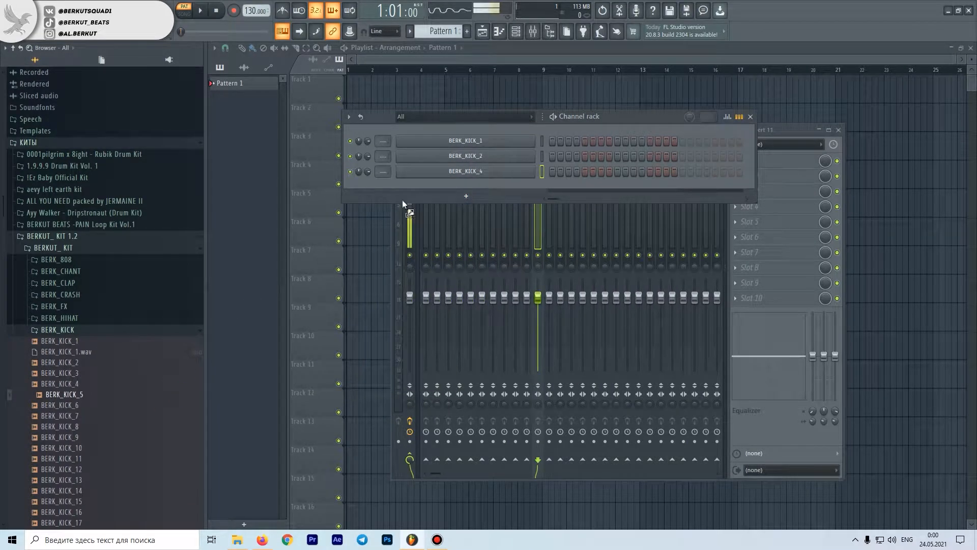
pyautogui.moveTo(402, 200); pyautogui.dragTo(505, 183)
pyautogui.moveTo(100, 428); pyautogui.dragTo(454, 207)
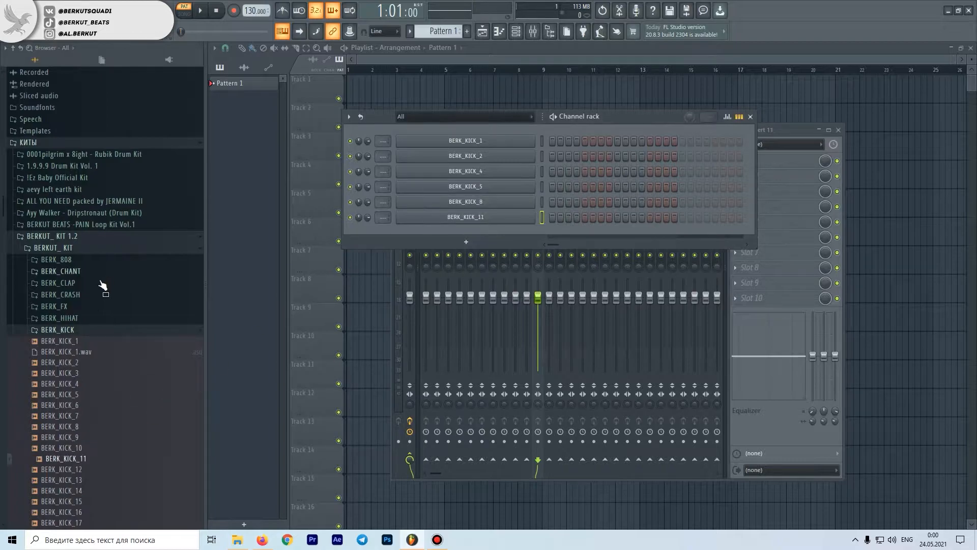
pyautogui.click(102, 284)
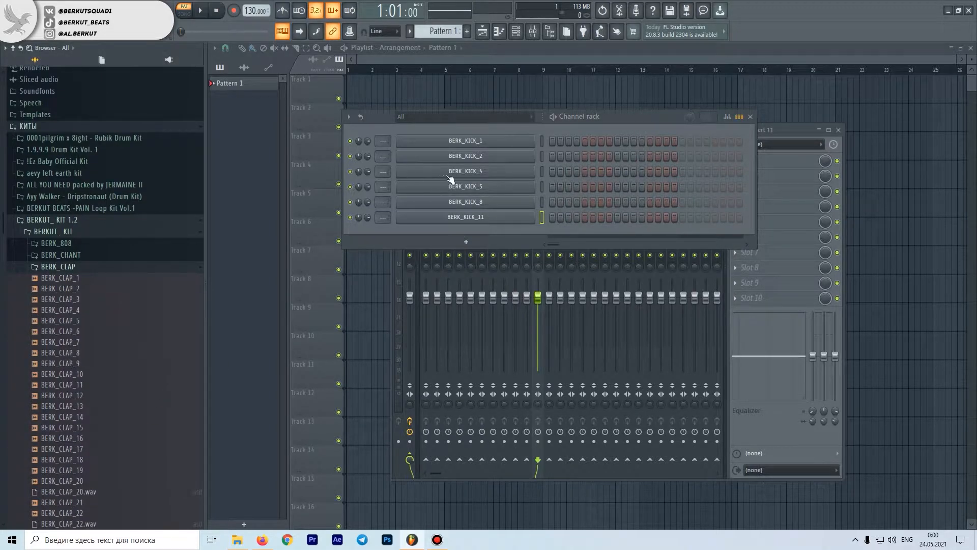
# Show note previews in the channel rack, place a C5 note at the start of BERK_KICK_1, and open the BERK_KICK_2 piano roll
pyautogui.click(739, 117)
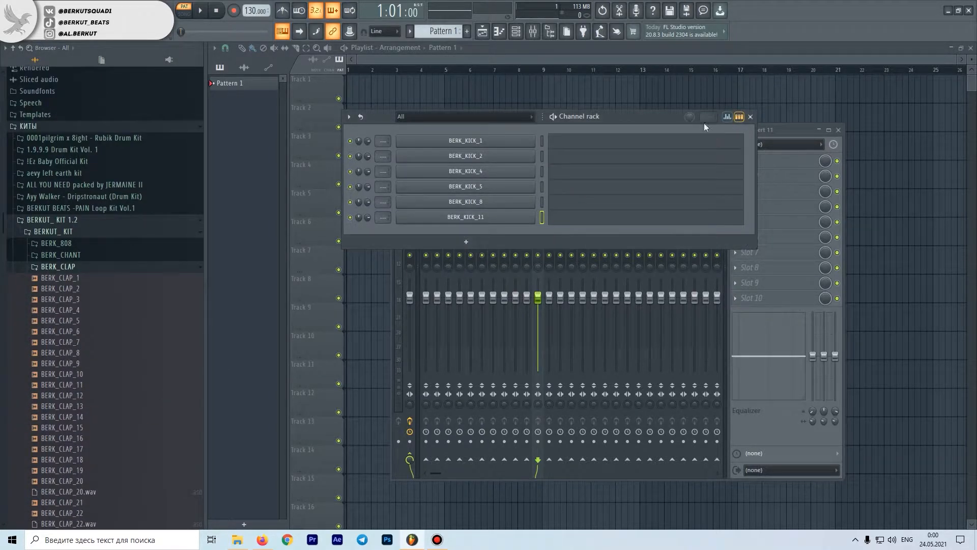
pyautogui.click(571, 145)
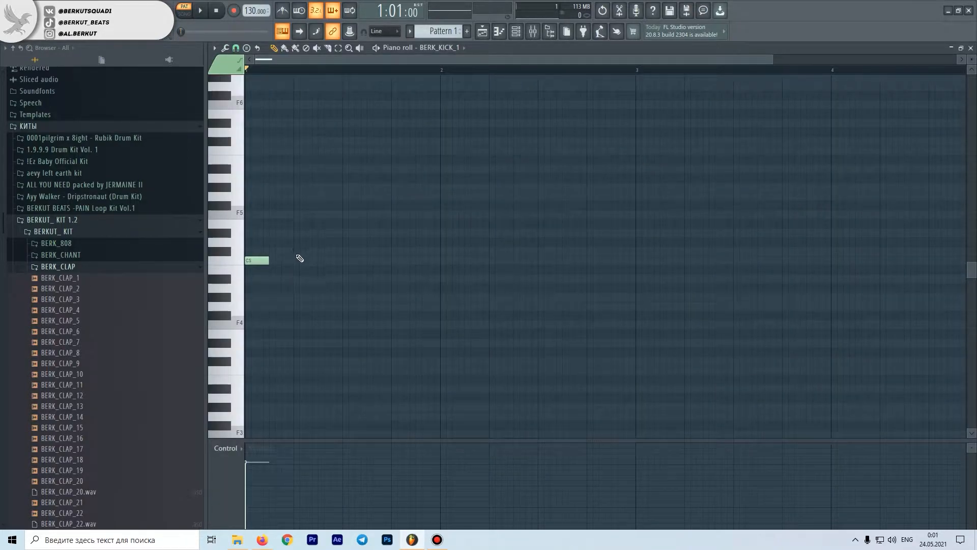
pyautogui.click(971, 49)
pyautogui.click(562, 154)
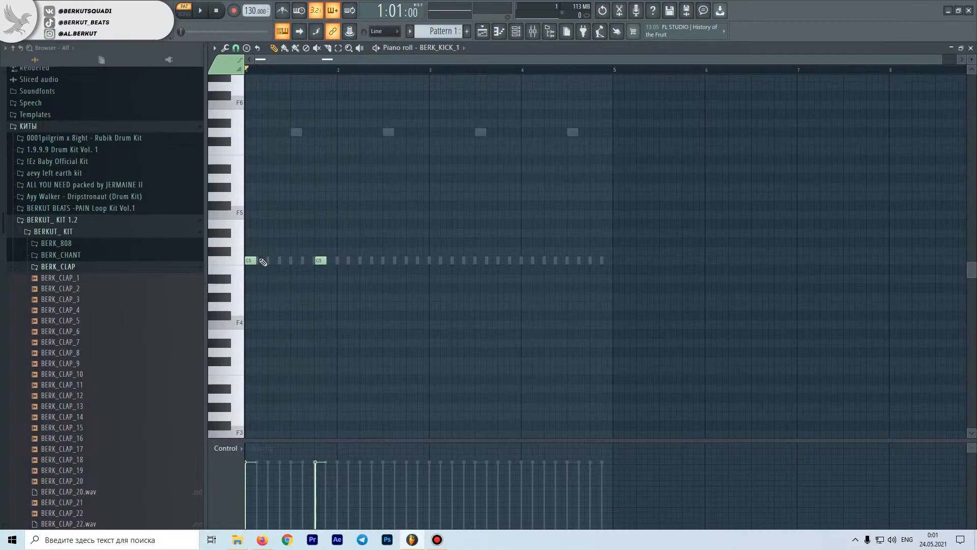
# Quantize the off-grid C5 note just before bar 2 in the BERK_KICK_1 piano roll using the Default quantizer template
pyautogui.scroll(3, 334, 278)
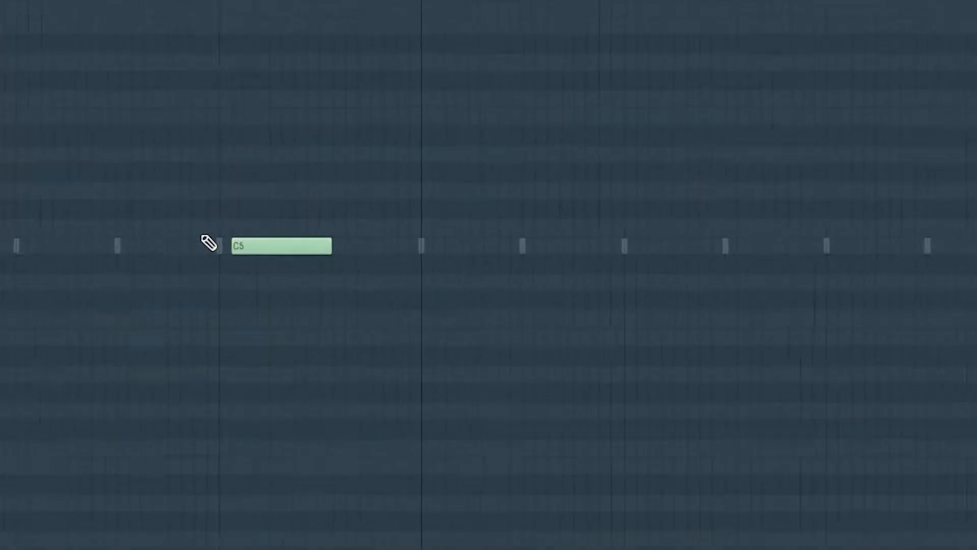
pyautogui.scroll(5, 334, 261)
pyautogui.hotkey('ctrl', 'a')
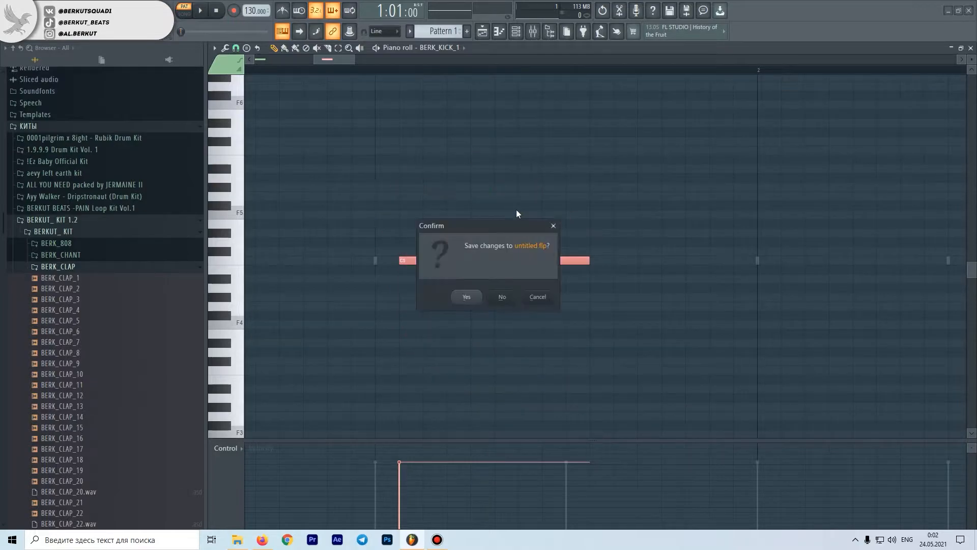
pyautogui.hotkey('alt', 'q')
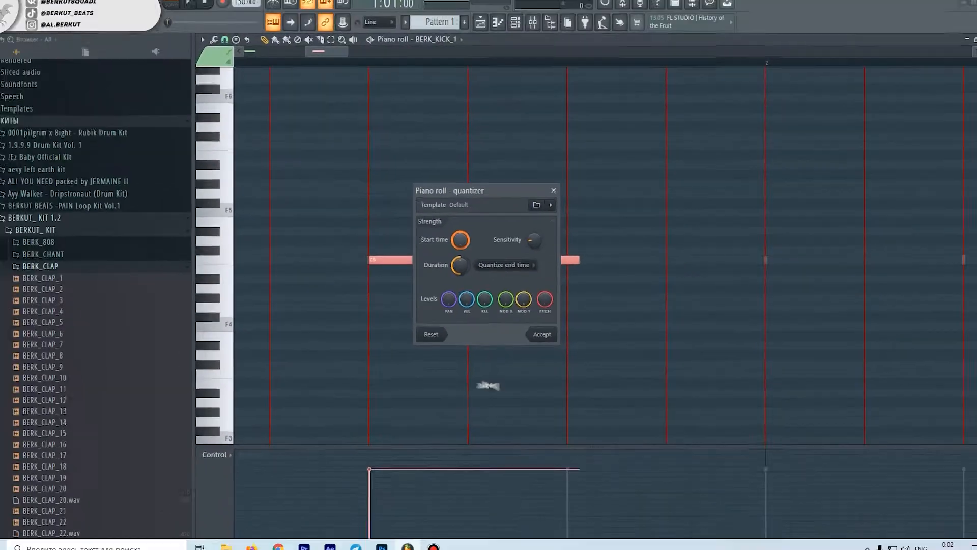
pyautogui.click(545, 375)
pyautogui.scroll(-5, 471, 318)
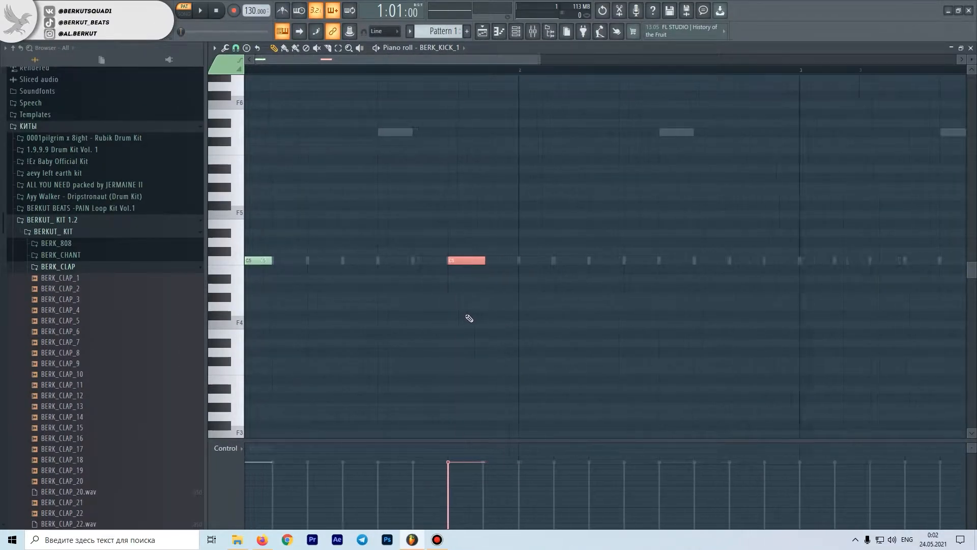
# Quantize the C5 note just before bar 4 with the Default quantizer template and play the pattern
pyautogui.hotkey('alt', 'q')
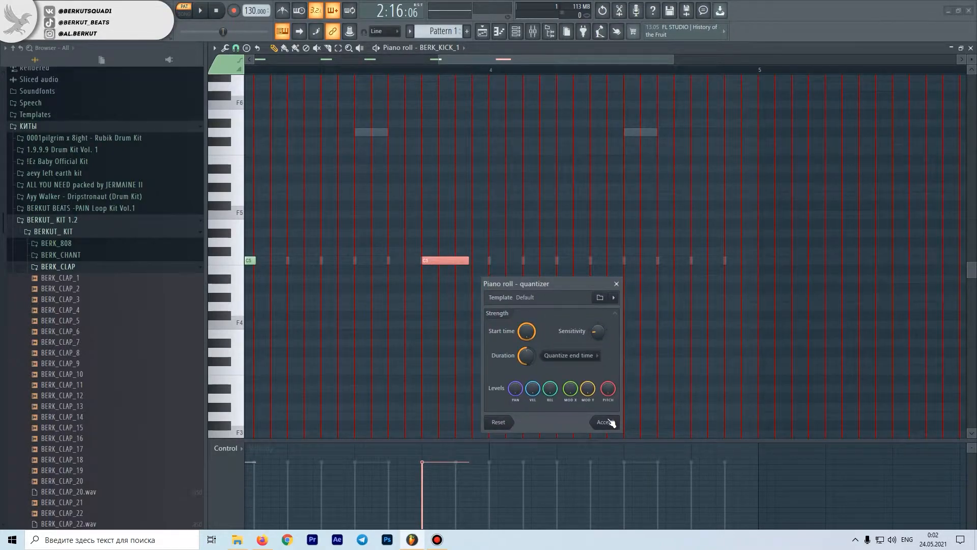
pyautogui.click(604, 422)
pyautogui.press('space')
pyautogui.scroll(-3, 453, 324)
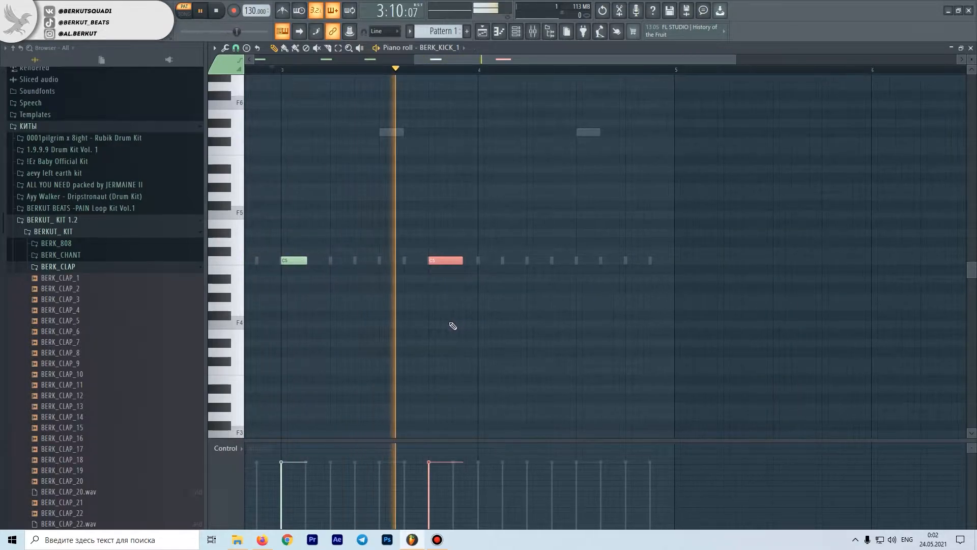
pyautogui.scroll(-4, 457, 327)
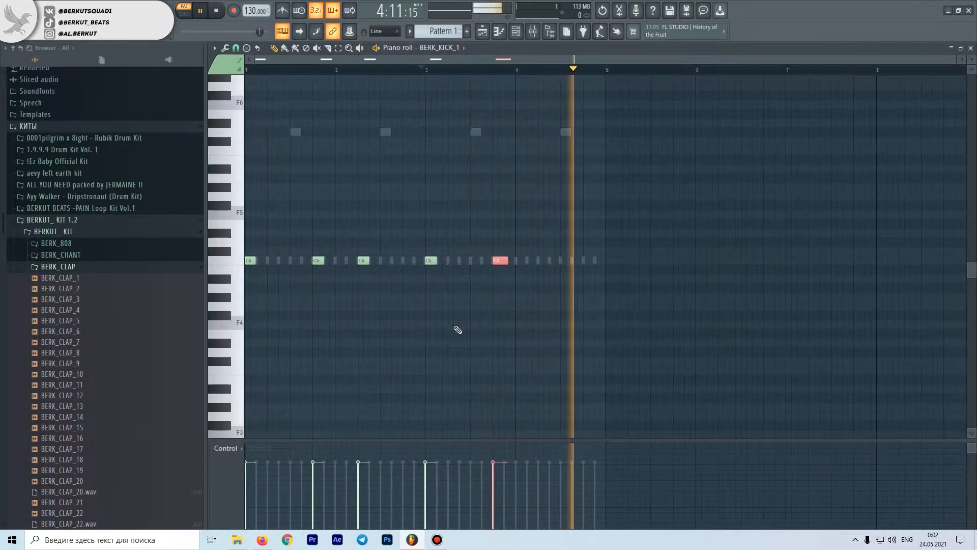
pyautogui.press('space')
# Raise the second and third BERK_KICK_1 notes to G5 and lower the last note to G4
pyautogui.moveTo(311, 289); pyautogui.dragTo(391, 243)
pyautogui.hotkey('ctrl', 'Up')
pyautogui.moveTo(481, 283); pyautogui.dragTo(558, 239)
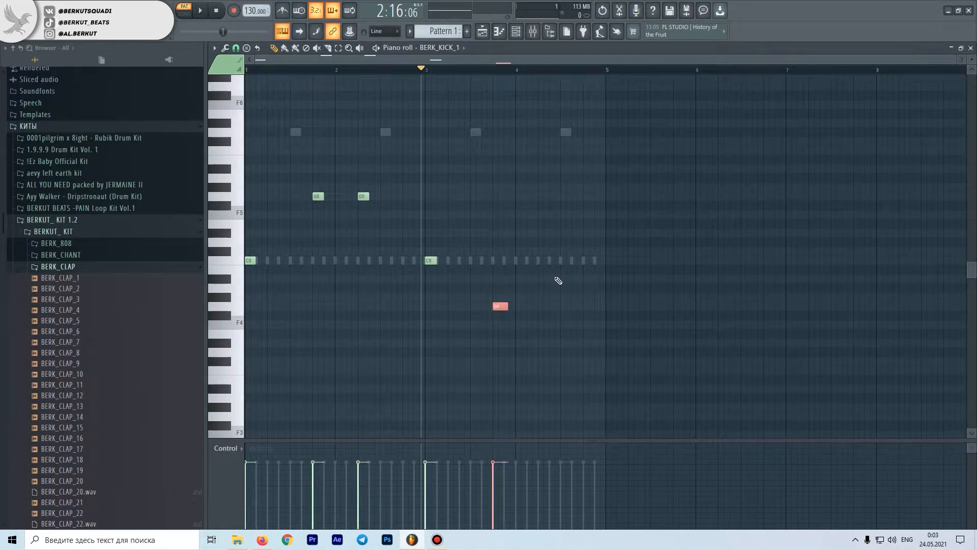
# Extend the notes legato up to bar 5 using a helper G4 note at bar 5, and delete the helper note
pyautogui.click(611, 308)
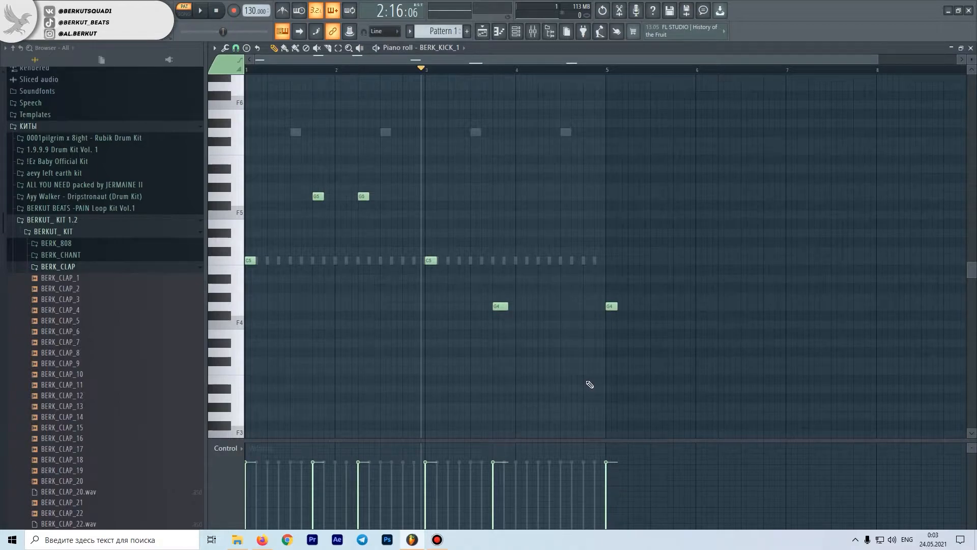
pyautogui.hotkey('ctrl', 'l')
pyautogui.rightClick(610, 307)
pyautogui.press('space')
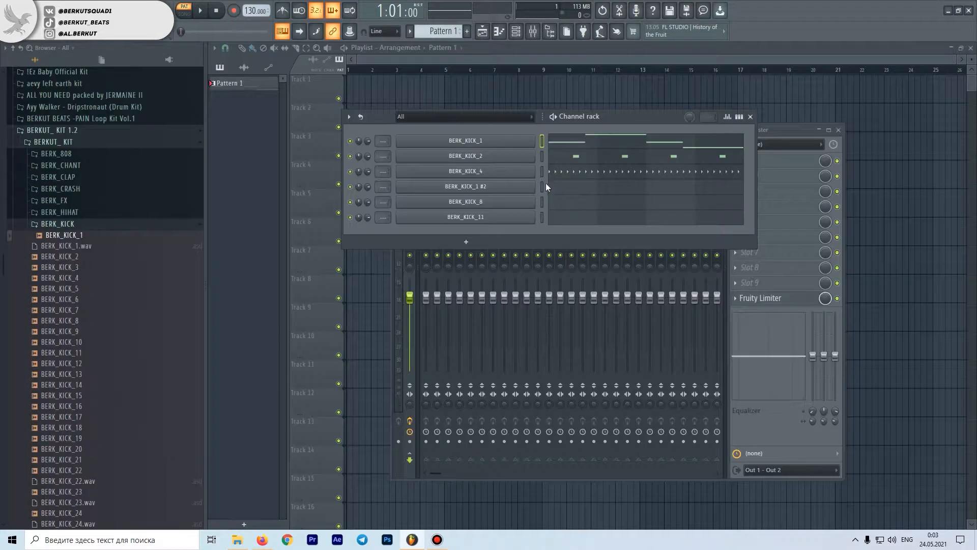
# Paste the BERK_KICK_1 notes into the BERK_KICK_1 #2 channel and open that channel's piano roll
pyautogui.click(543, 188)
pyautogui.hotkey('ctrl', 'v')
pyautogui.click(561, 191)
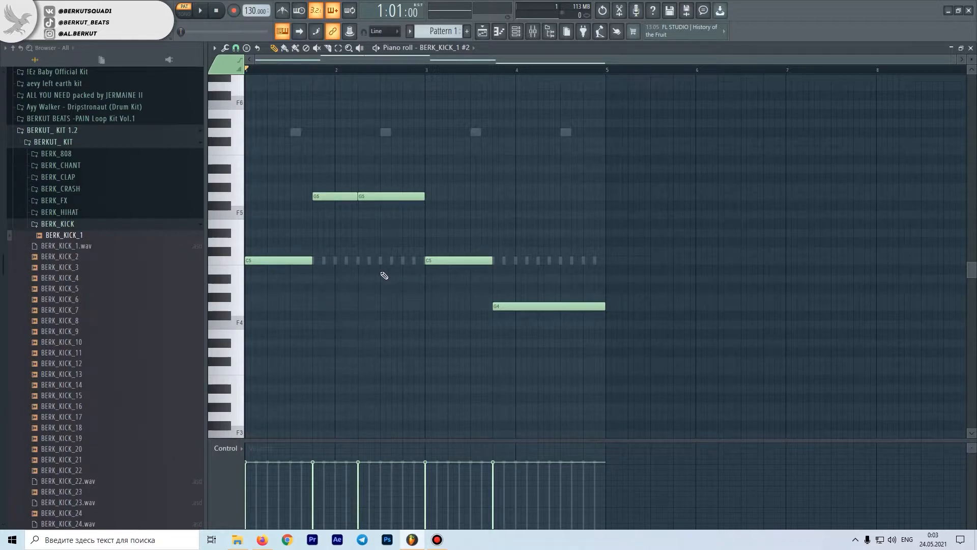
# Set all pasted notes to C5 by restricting the keyboard range to C5..C5 in the limiter / transposer
pyautogui.hotkey('ctrl', 'a')
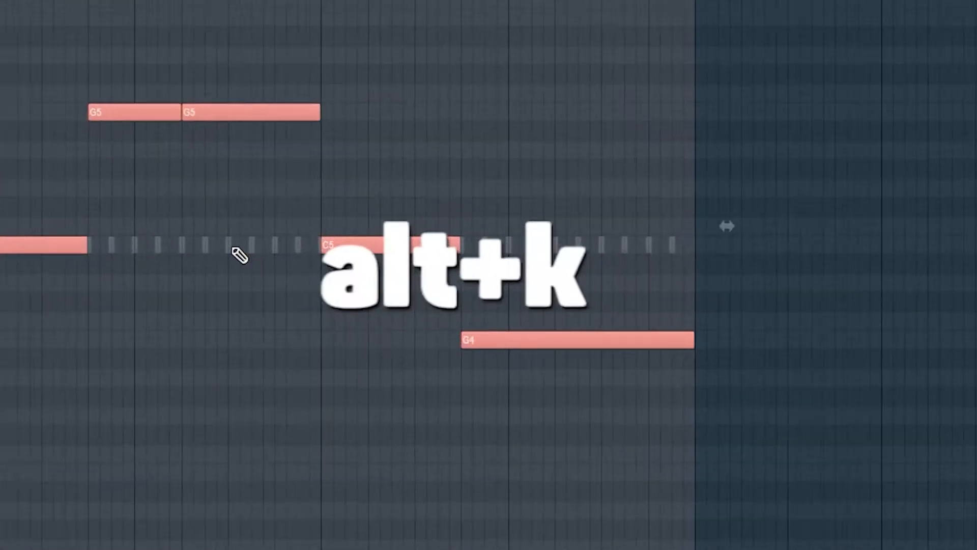
pyautogui.hotkey('alt', 'k')
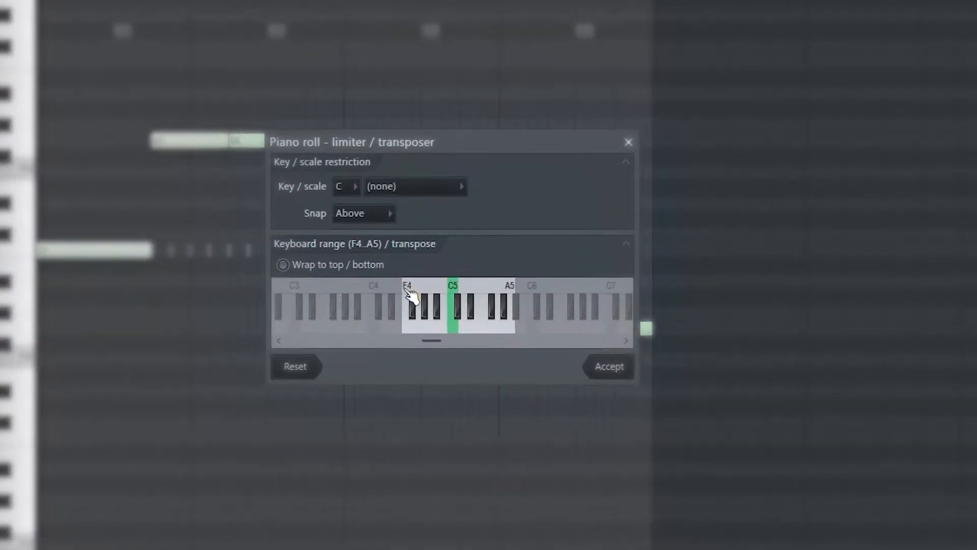
pyautogui.click(462, 284)
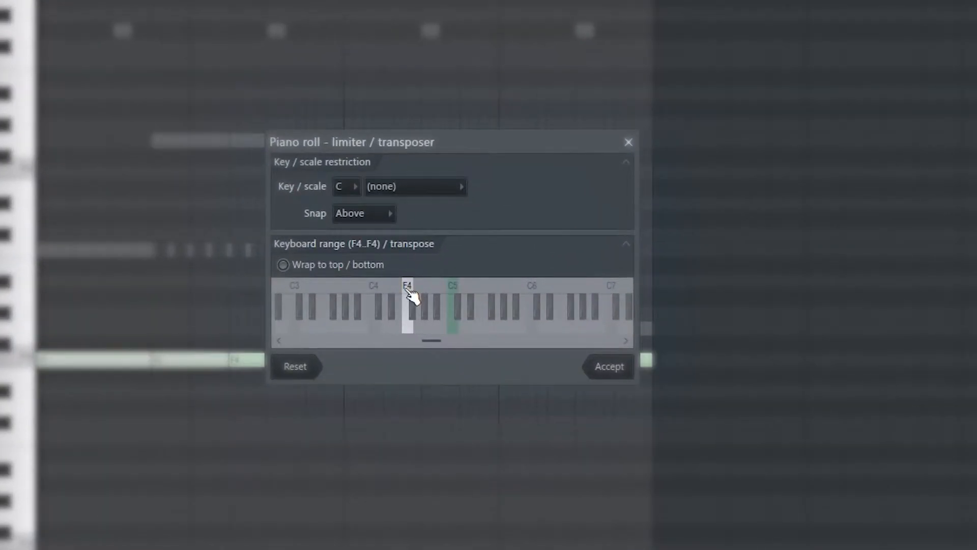
pyautogui.click(457, 287)
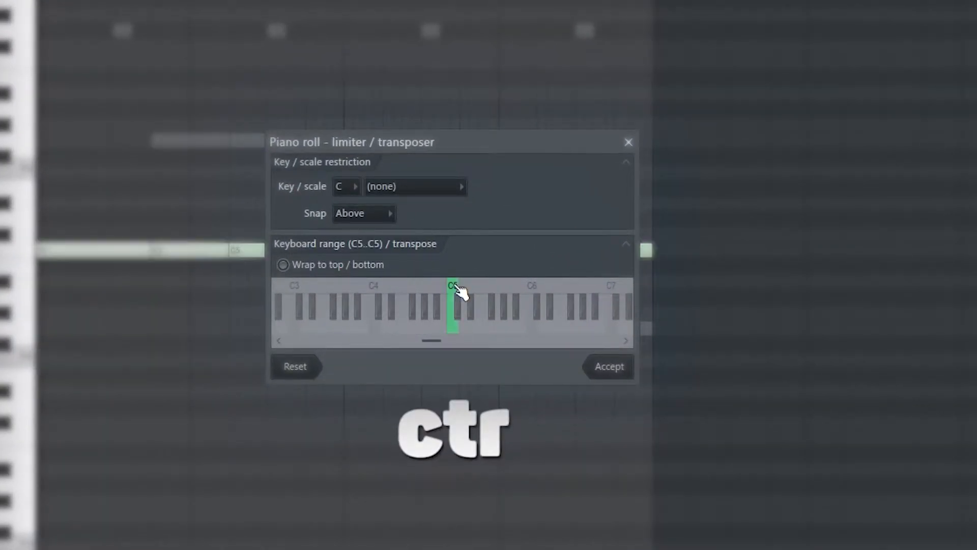
pyautogui.click(613, 370)
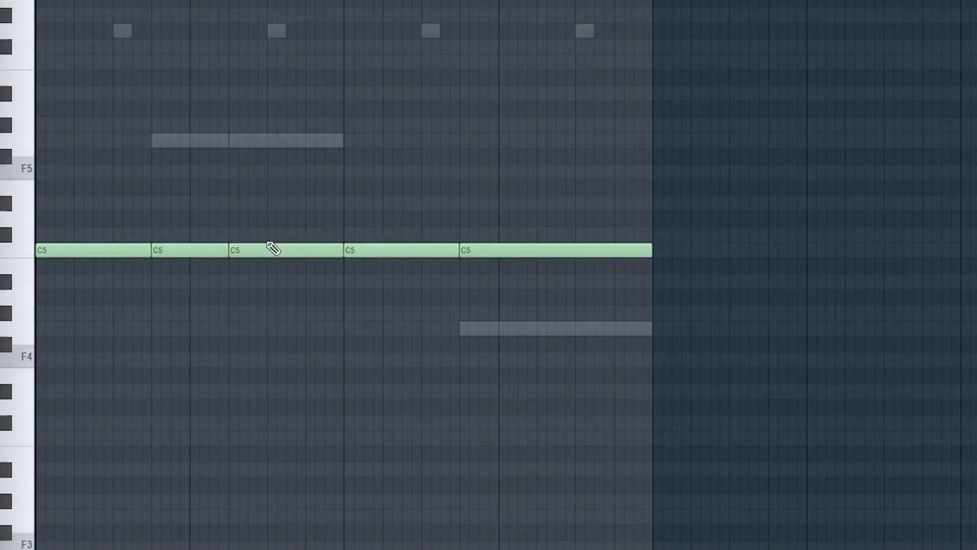
# Play back the pattern with the flattened notes and close the piano roll
pyautogui.press('space')
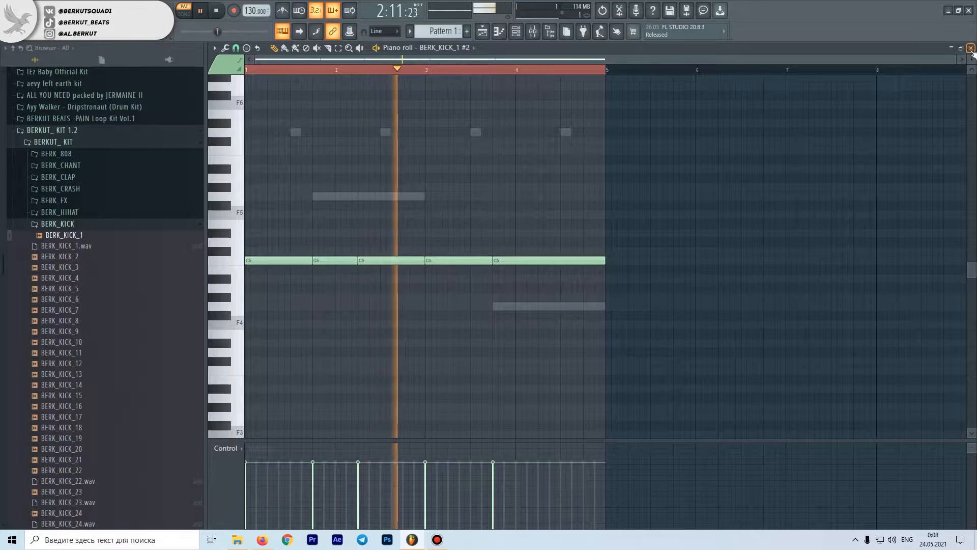
pyautogui.click(971, 49)
pyautogui.press('space')
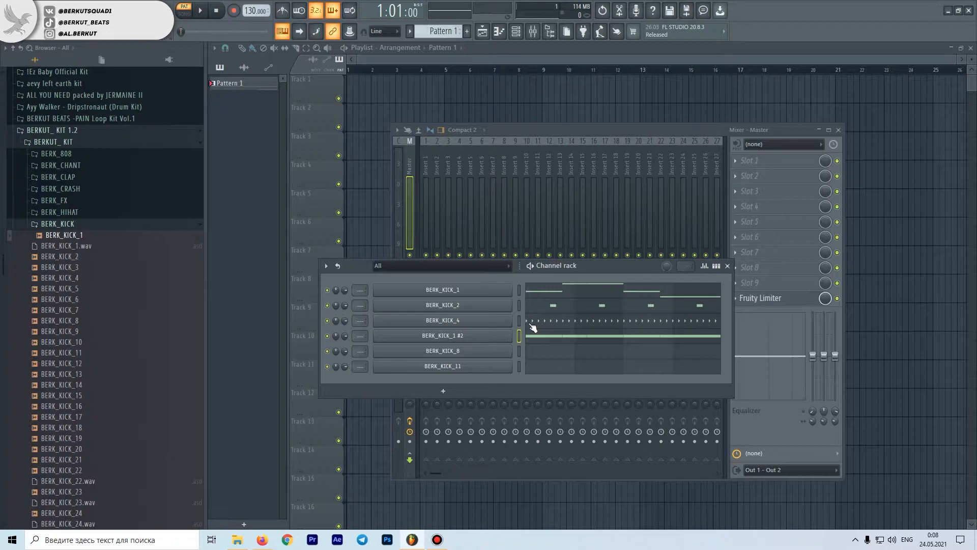
# Audition samples in the BERK_HIHAT folder, replace the BERK_KICK_4 channel's sample with BERK_HIHAT_4, and play the pattern
pyautogui.click(109, 212)
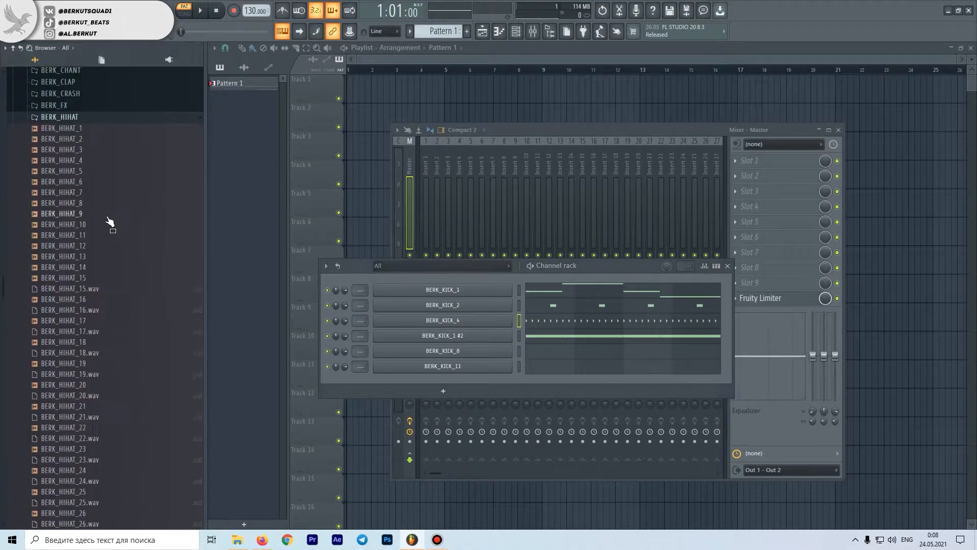
pyautogui.click(90, 150)
pyautogui.click(91, 141)
pyautogui.click(90, 182)
pyautogui.click(91, 193)
pyautogui.click(91, 216)
pyautogui.click(92, 161)
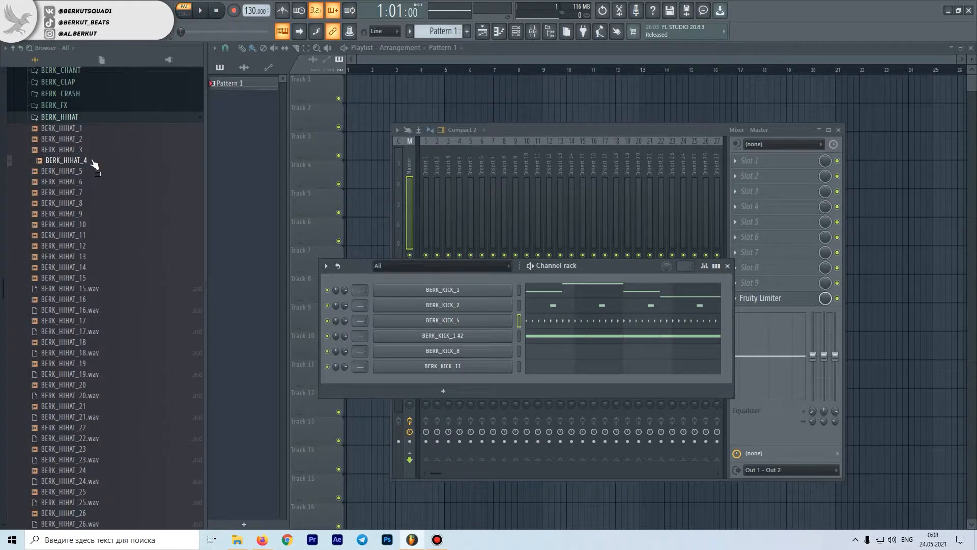
pyautogui.moveTo(92, 161); pyautogui.dragTo(504, 320)
pyautogui.press('space')
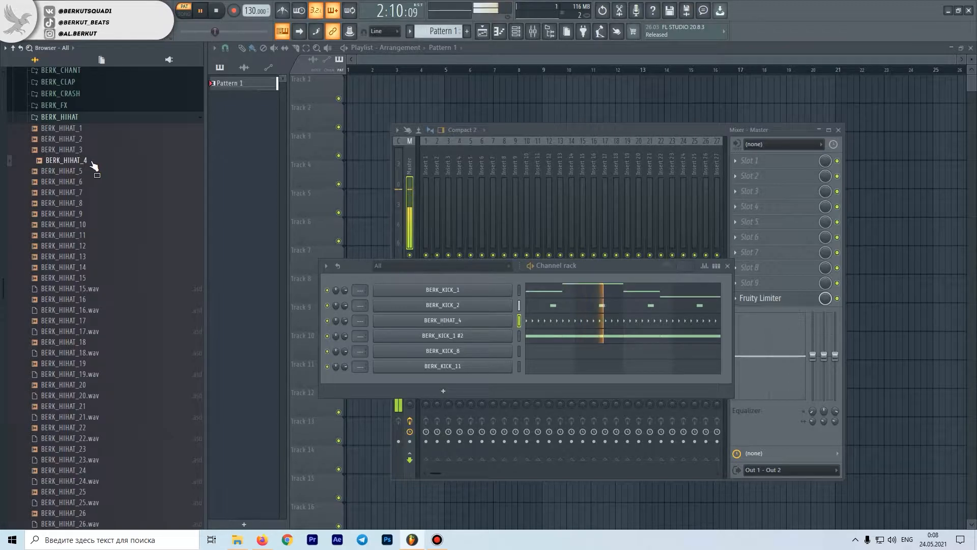
pyautogui.press('space')
# Replace the BERK_KICK_2 channel's sample with BERK_CLAP_4, play the pattern, and collapse the BERK_CLAP folder
pyautogui.click(519, 305)
pyautogui.scroll(4, 141, 148)
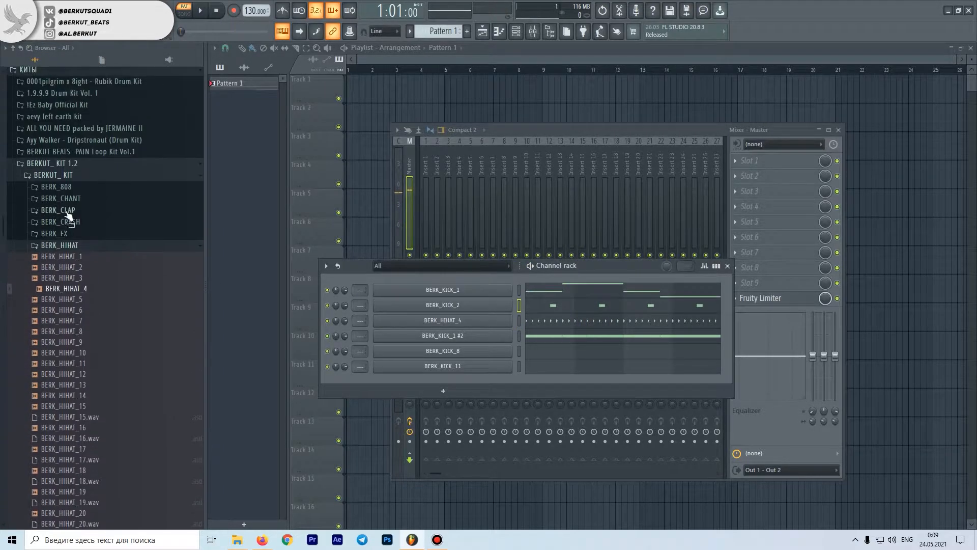
pyautogui.click(66, 210)
pyautogui.click(98, 252)
pyautogui.moveTo(100, 254); pyautogui.dragTo(443, 305)
pyautogui.press('space')
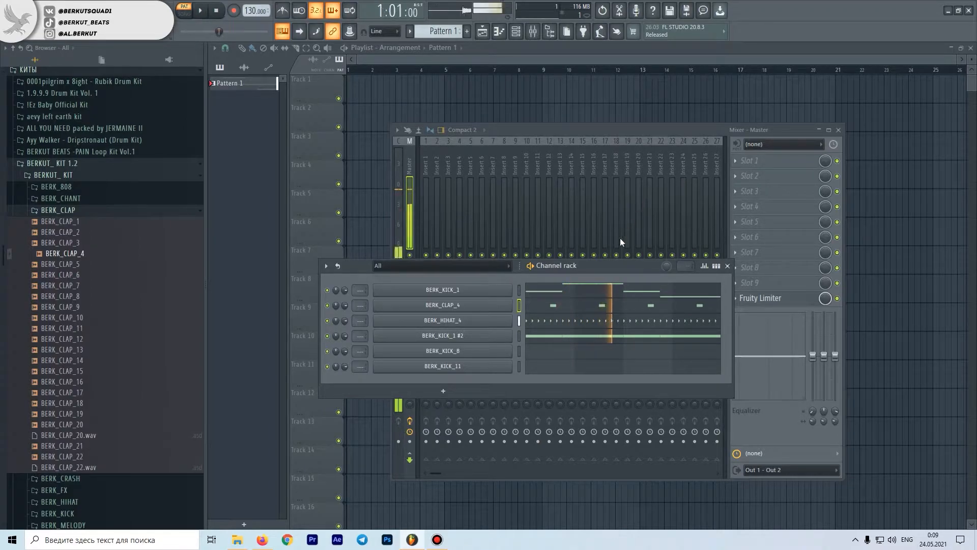
pyautogui.press('space')
pyautogui.click(77, 210)
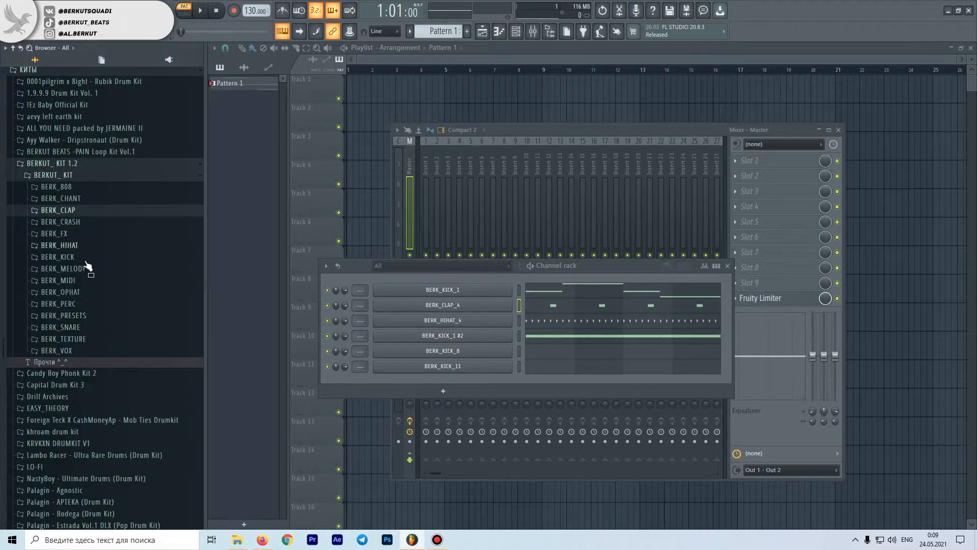
# Replace the BERK_HIHAT_4 channel's sample with BERK_HIHAT_21 and play the pattern
pyautogui.click(517, 322)
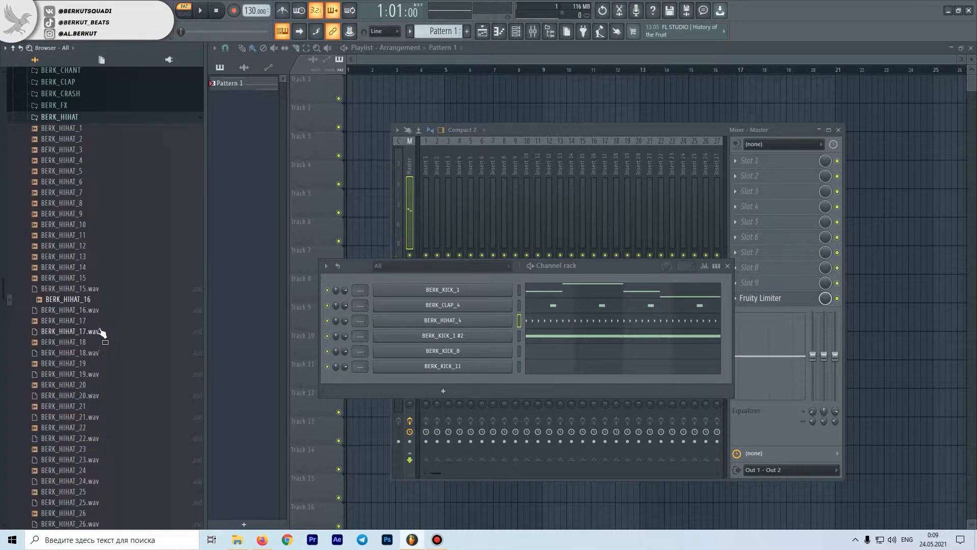
pyautogui.click(109, 407)
pyautogui.press('space')
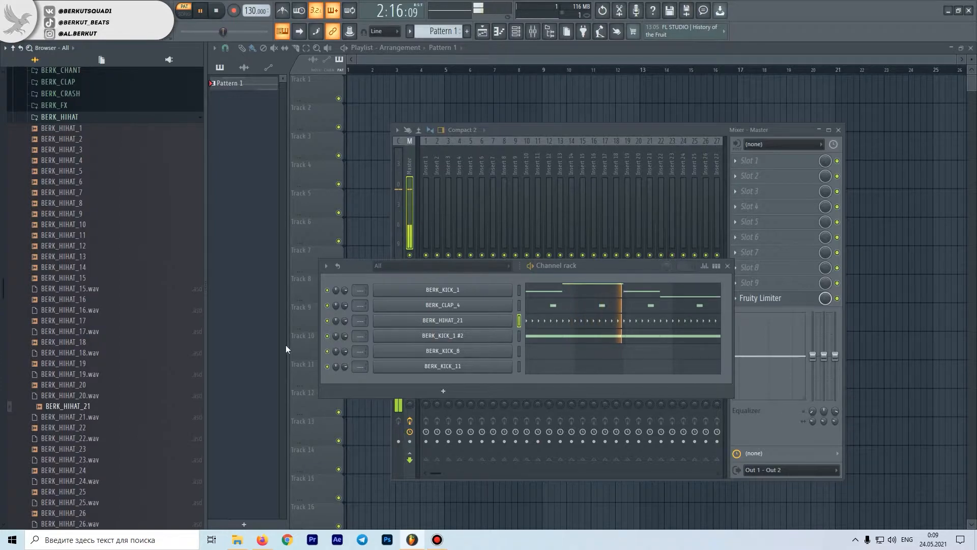
# Replace the BERK_KICK_1 channel's sample with BERK_808_28 from the 808 folder and play the pattern
pyautogui.scroll(9, 93, 386)
pyautogui.press('space')
pyautogui.click(92, 383)
pyautogui.click(520, 290)
pyautogui.scroll(-8, 61, 224)
pyautogui.click(92, 237)
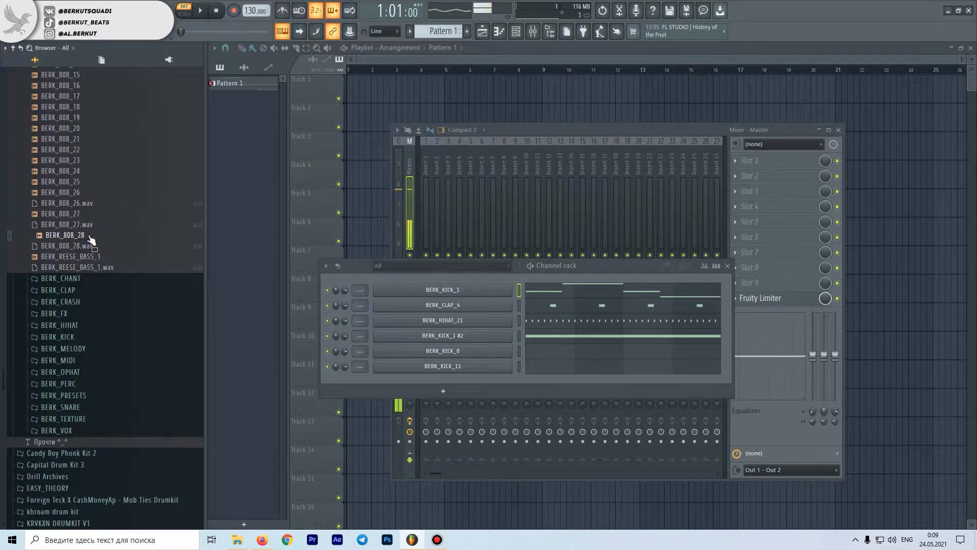
pyautogui.moveTo(92, 239); pyautogui.dragTo(443, 290)
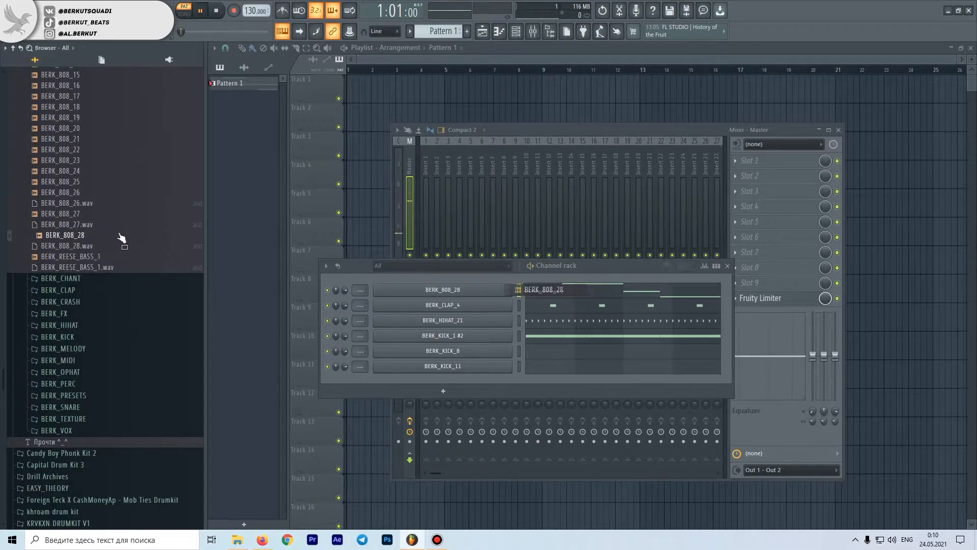
pyautogui.press('space')
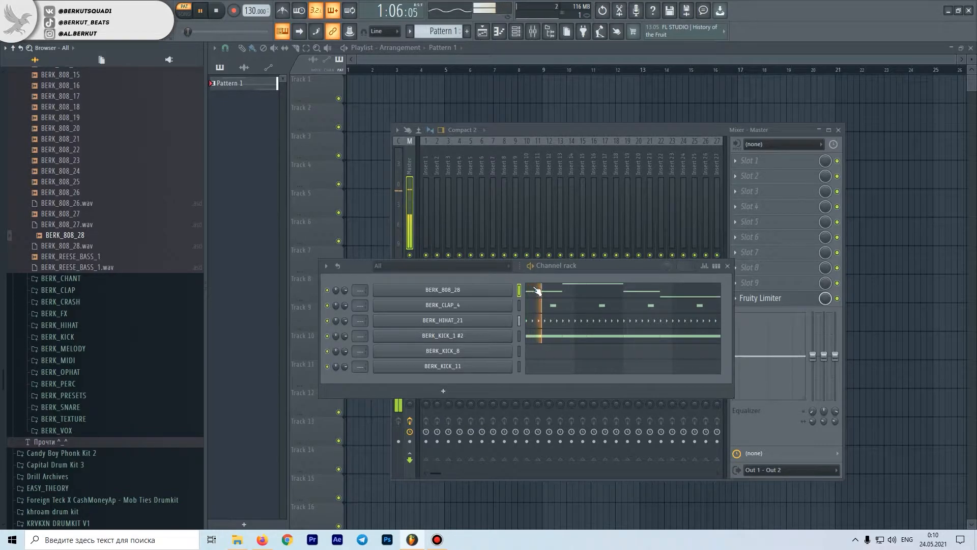
pyautogui.press('space')
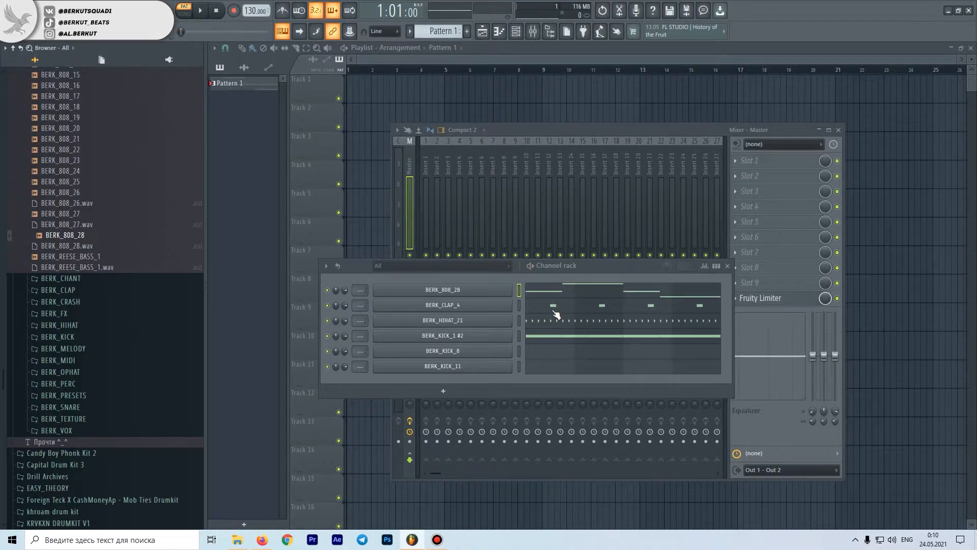
# Move the channel rack aside, open the BERK_808_28 channel's piano roll, and play the pattern
pyautogui.moveTo(455, 278); pyautogui.dragTo(493, 272)
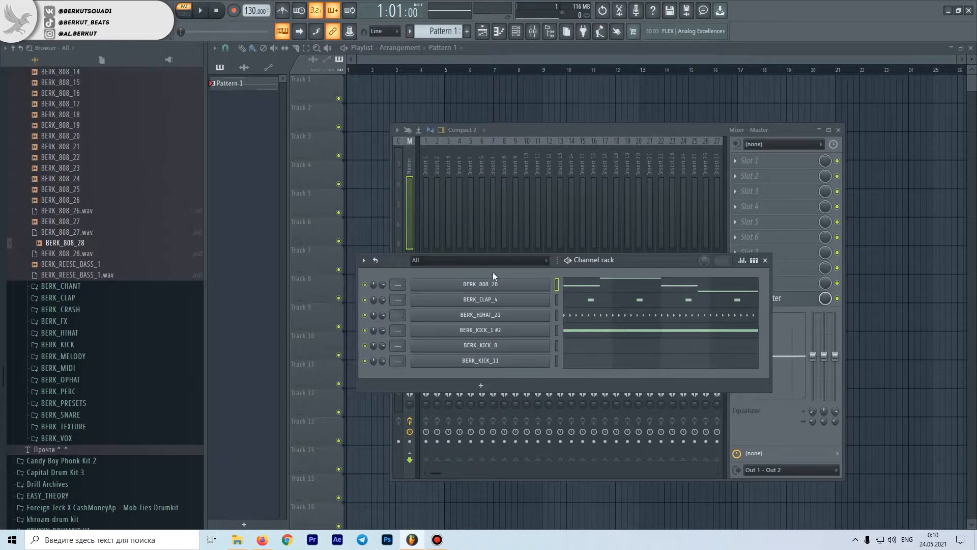
pyautogui.click(589, 287)
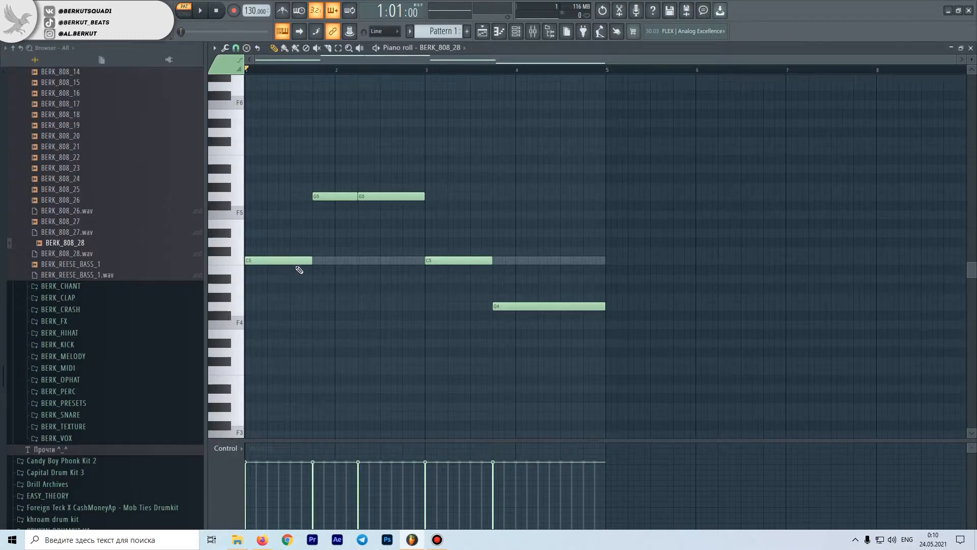
pyautogui.press('space')
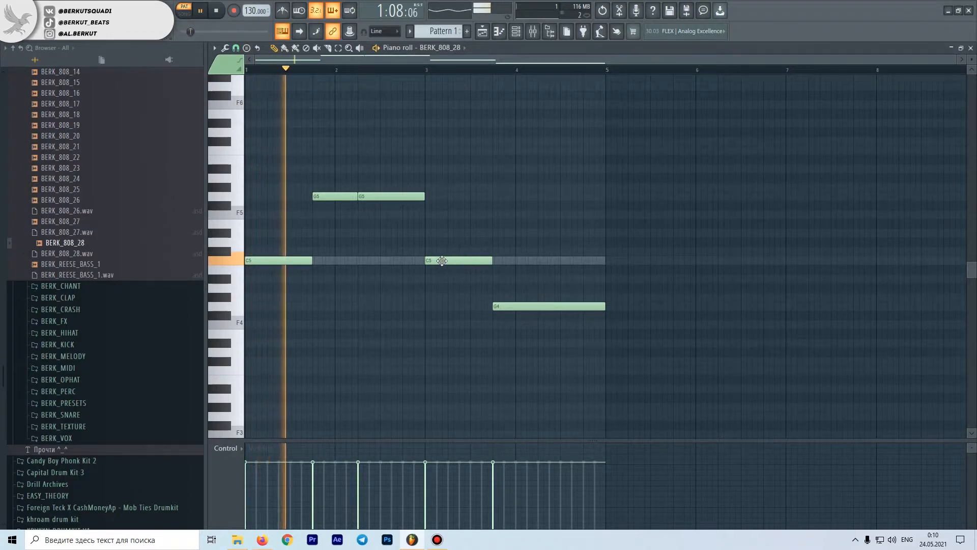
pyautogui.press('space')
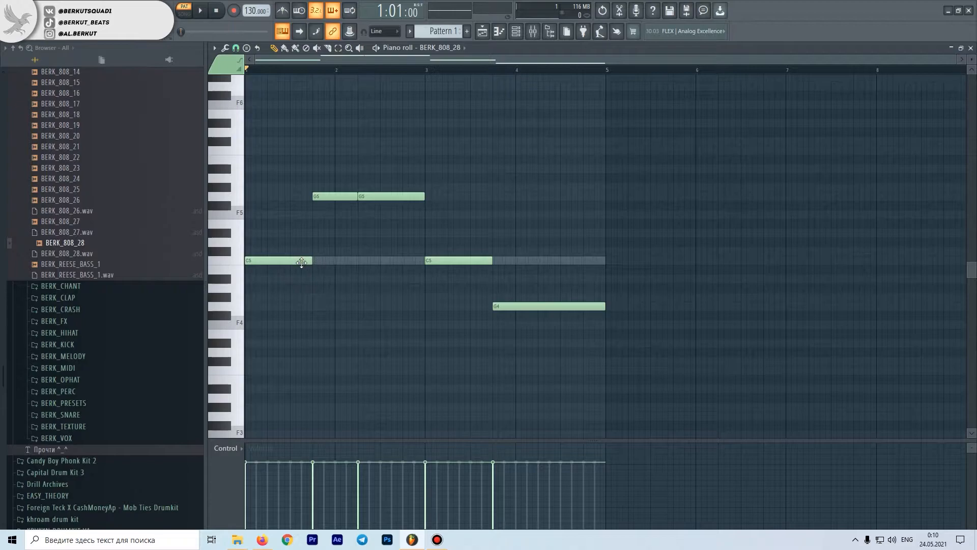
# Check the loop point settings in the BERK_808_28 channel's sampler and reopen the channel's piano roll
pyautogui.click(971, 48)
pyautogui.click(510, 290)
pyautogui.moveTo(724, 226); pyautogui.dragTo(569, 227)
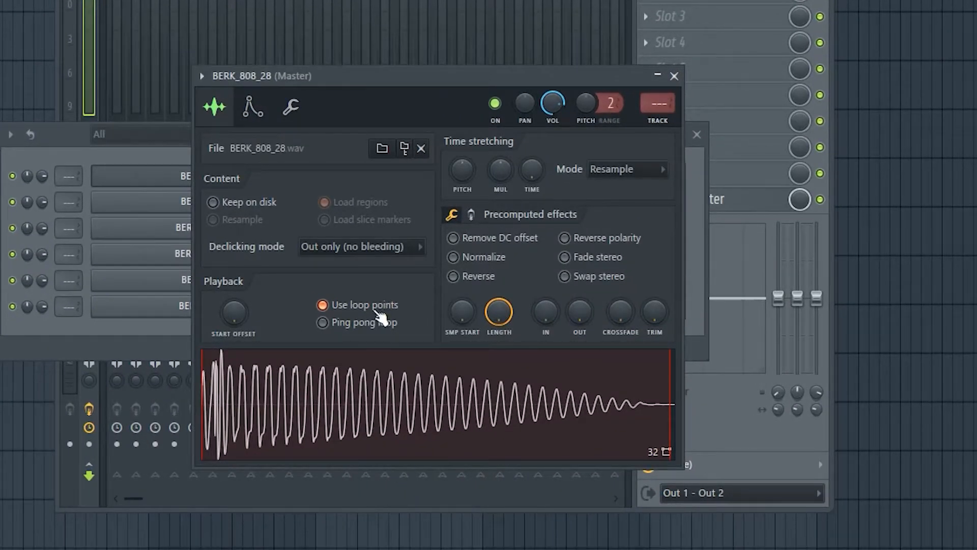
pyautogui.click(675, 76)
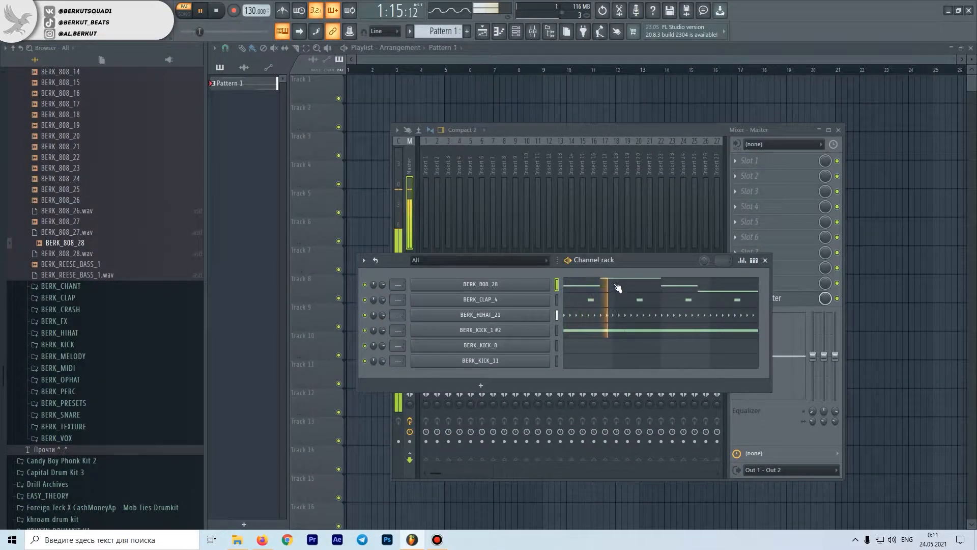
pyautogui.click(617, 288)
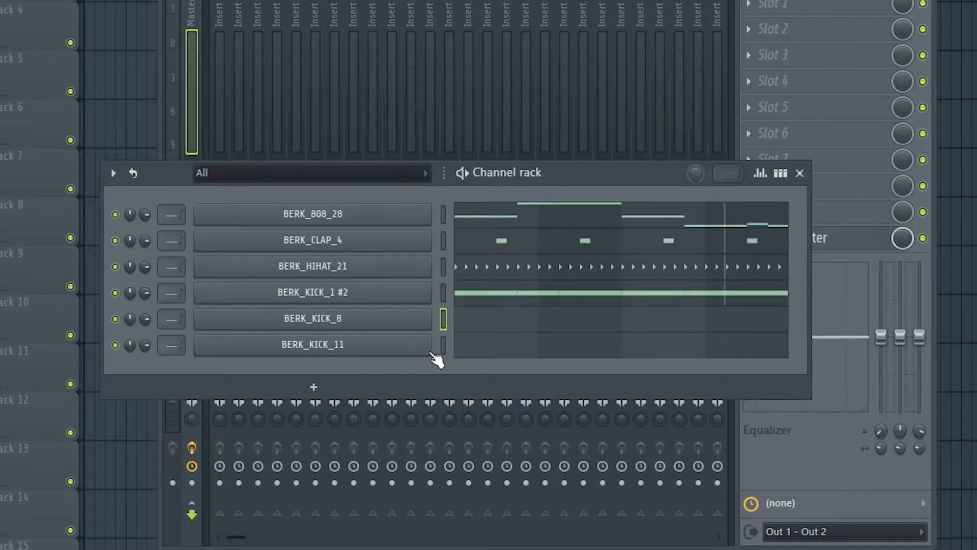
# Select the unused BERK_KICK_8 and BERK_KICK_11 channels together and delete them
pyautogui.click(447, 345)
pyautogui.doubleClick(446, 348)
pyautogui.doubleClick(446, 338)
pyautogui.moveTo(447, 346); pyautogui.dragTo(445, 330)
pyautogui.hotkey('alt', 'Delete')
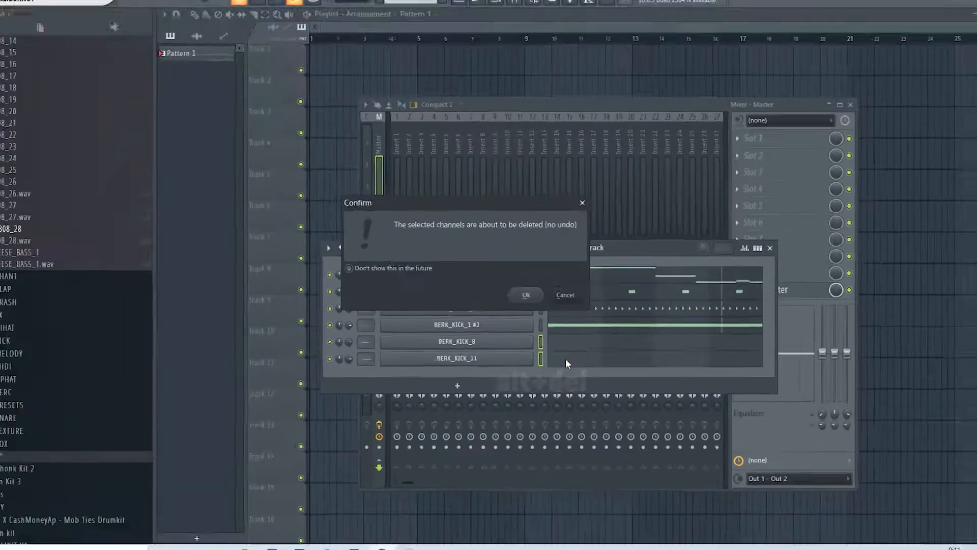
pyautogui.press('Return')
# Open the BERK_HIHAT_21 piano roll, select all its notes, and transpose them down and up by semitones
pyautogui.click(581, 316)
pyautogui.hotkey('ctrl', 'a')
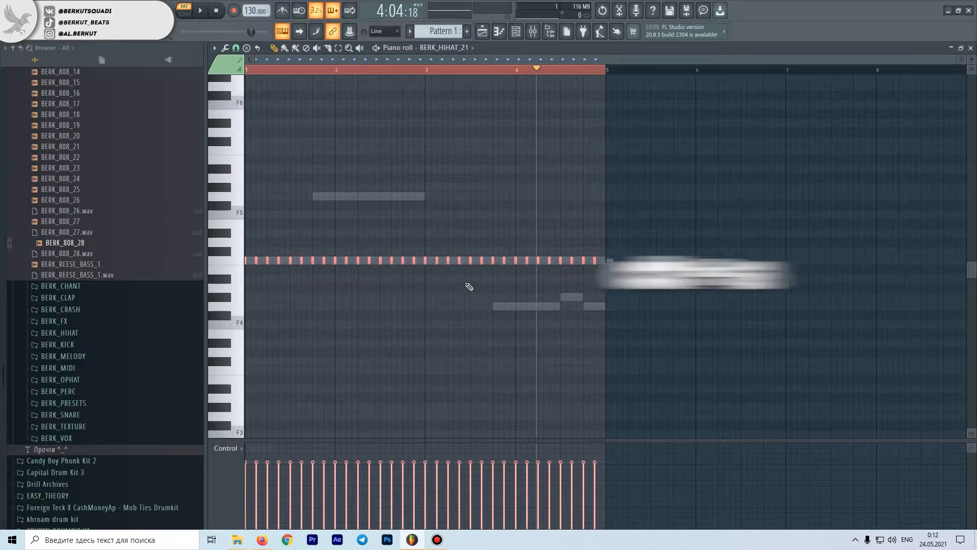
pyautogui.hotkey('shift', 'Down')
pyautogui.hotkey('shift', 'Down')
pyautogui.hotkey('shift', 'Down')
pyautogui.hotkey('shift', 'Down')
pyautogui.hotkey('shift', 'Up')
pyautogui.hotkey('shift', 'Up')
pyautogui.hotkey('shift', 'Up')
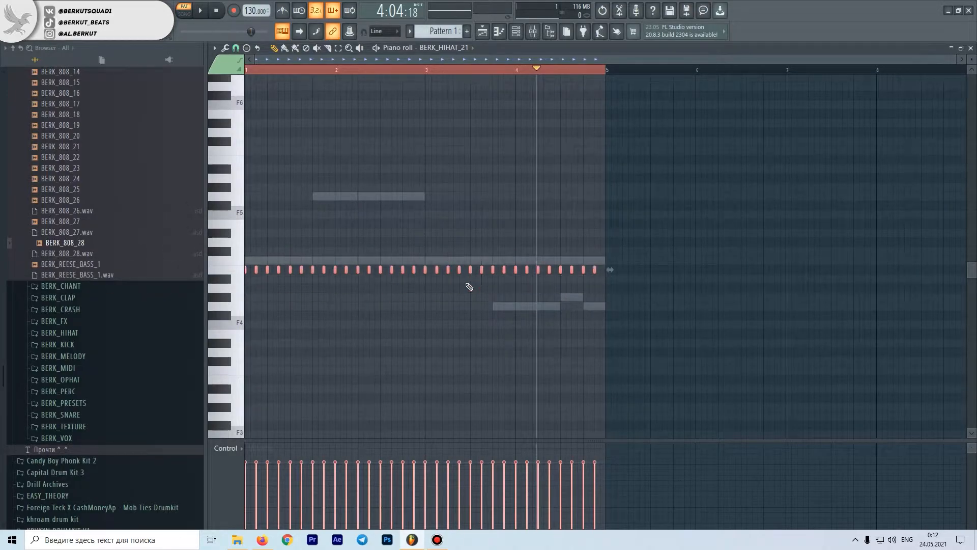
pyautogui.hotkey('shift', 'Down')
pyautogui.hotkey('shift', 'Down')
pyautogui.hotkey('shift', 'Down')
pyautogui.hotkey('shift', 'Down')
pyautogui.hotkey('shift', 'Down')
pyautogui.hotkey('shift', 'Up')
pyautogui.hotkey('shift', 'Up')
pyautogui.hotkey('shift', 'Up')
pyautogui.hotkey('shift', 'Up')
pyautogui.hotkey('shift', 'Up')
pyautogui.hotkey('shift', 'Up')
pyautogui.hotkey('shift', 'Up')
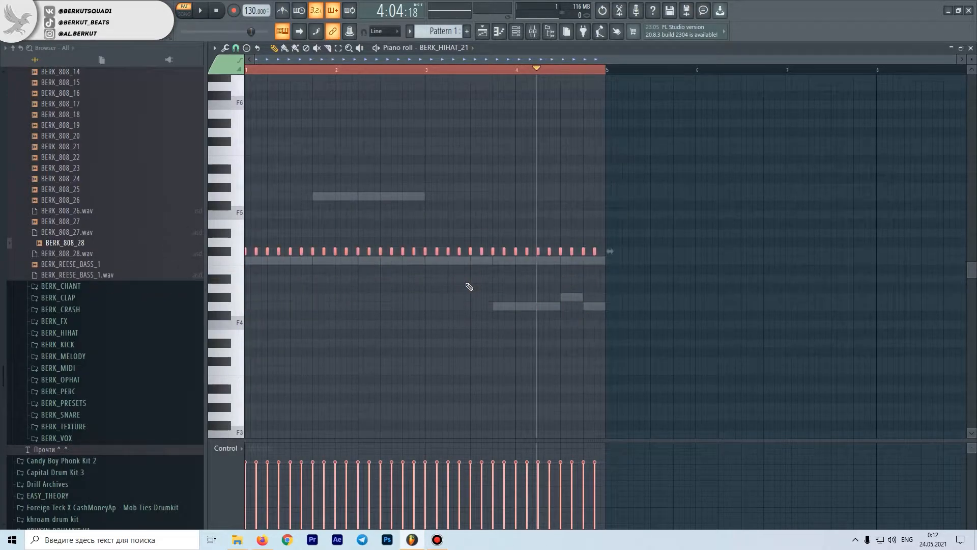
pyautogui.hotkey('shift', 'Down')
pyautogui.hotkey('shift', 'Down')
pyautogui.hotkey('shift', 'Down')
pyautogui.hotkey('shift', 'Down')
pyautogui.hotkey('shift', 'Down')
# Play back the transposed hi-hat notes and leave the piano roll
pyautogui.press('space')
pyautogui.press('space')
pyautogui.press('F7')
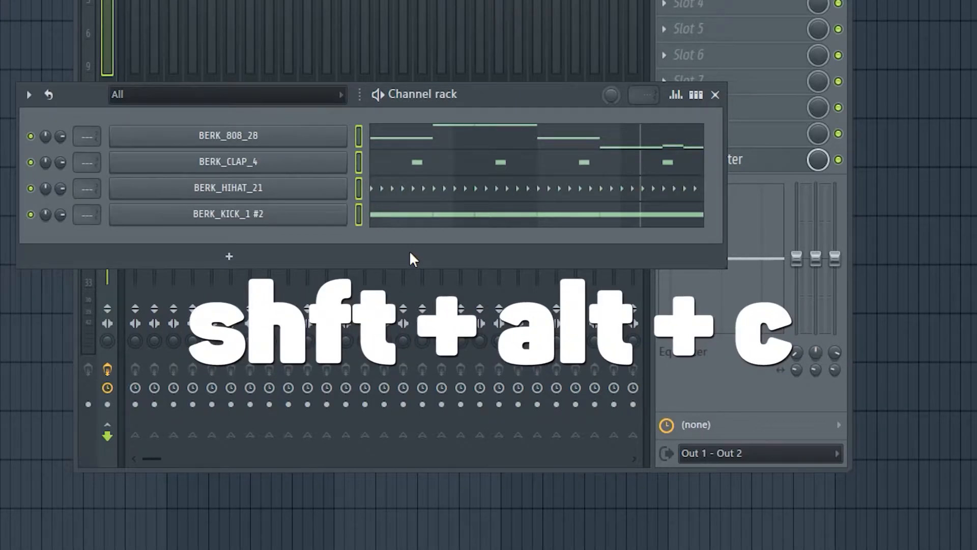
# Color all four selected channels randomly, then define a channel gradient from goldenrod #DF9003 to a yellow last color
pyautogui.hotkey('shift', 'alt', 'c')
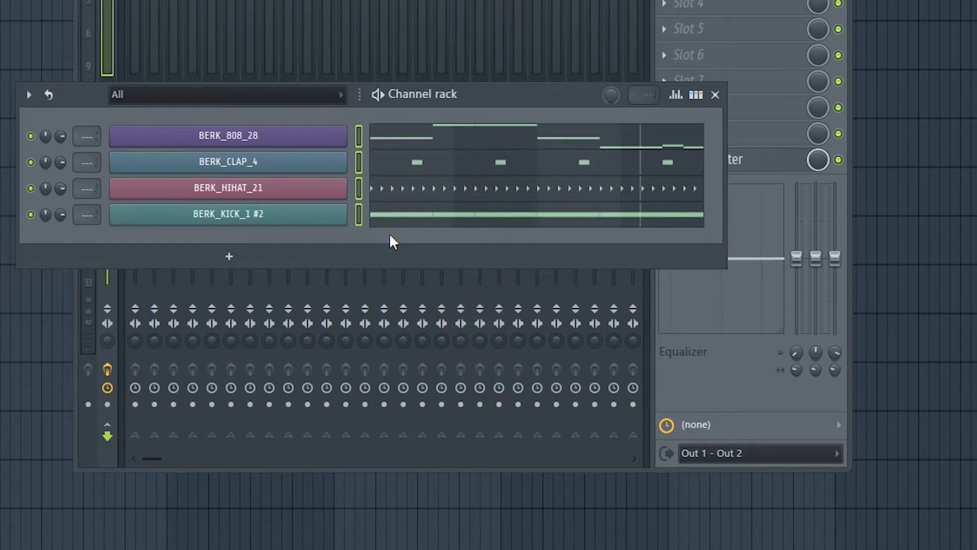
pyautogui.hotkey('shift', 'alt', 'c')
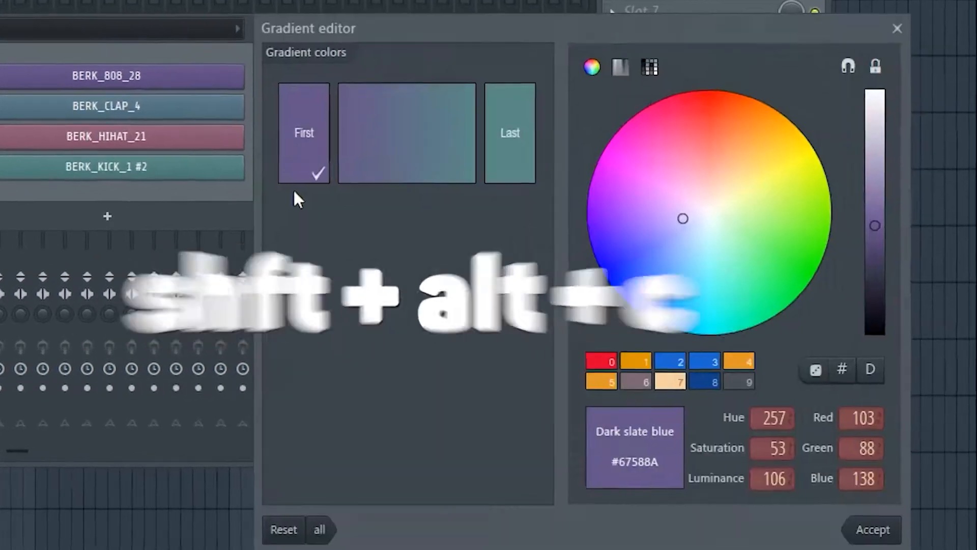
pyautogui.moveTo(669, 102); pyautogui.dragTo(824, 234)
pyautogui.moveTo(765, 109); pyautogui.dragTo(764, 87)
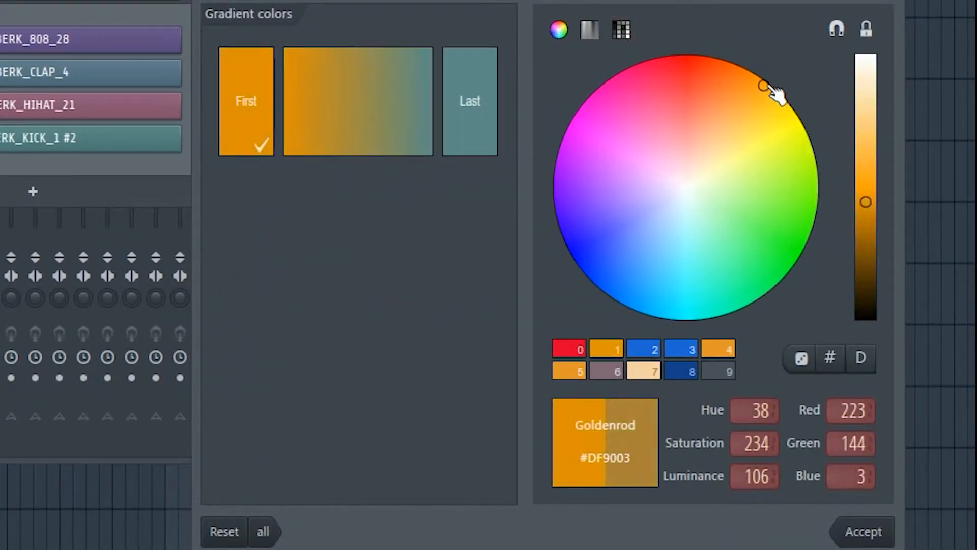
pyautogui.click(489, 122)
pyautogui.moveTo(797, 127); pyautogui.dragTo(800, 128)
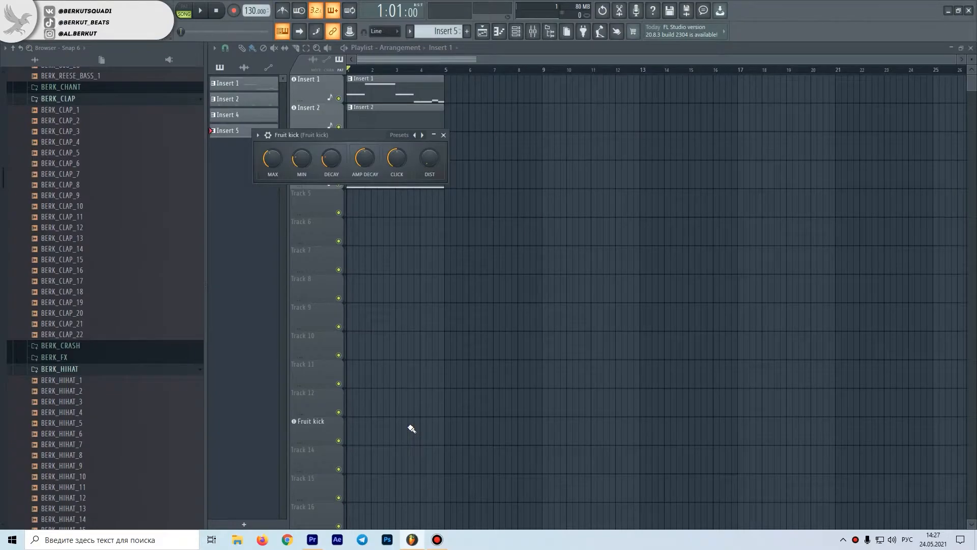
# Close the Fruit kick plugin window and play the arrangement in the playlist
pyautogui.click(442, 134)
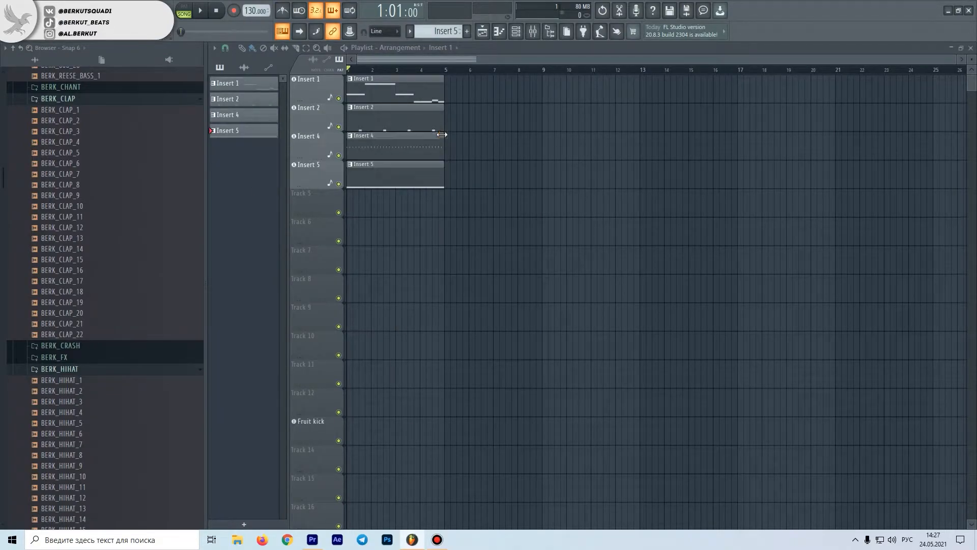
pyautogui.press('space')
pyautogui.scroll(4, 371, 141)
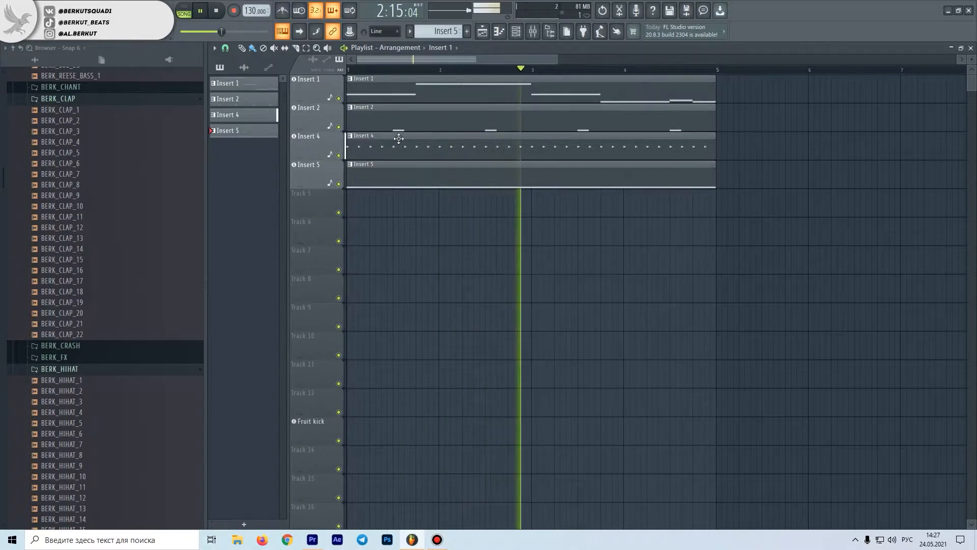
pyautogui.press('space')
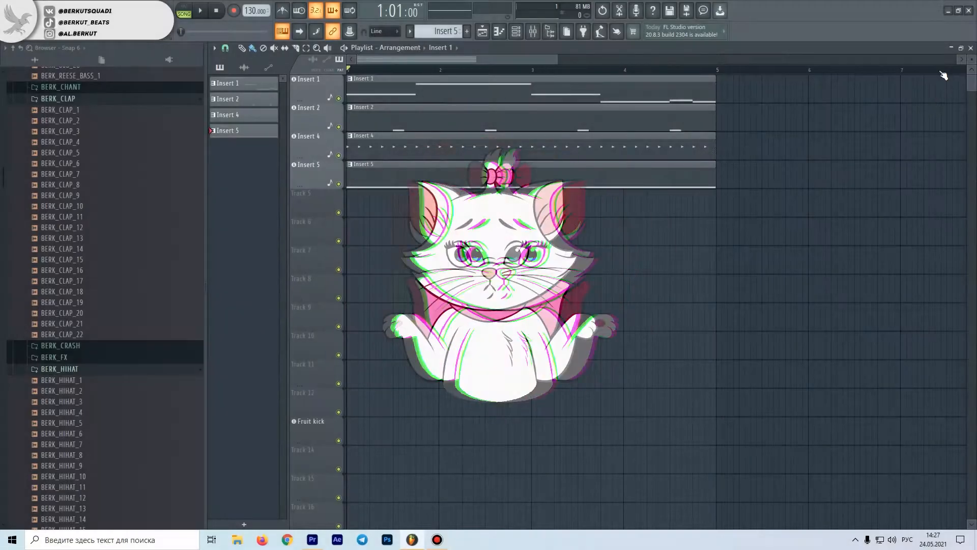
# Exit the program and relaunch FL Studio with an empty project
pyautogui.click(971, 10)
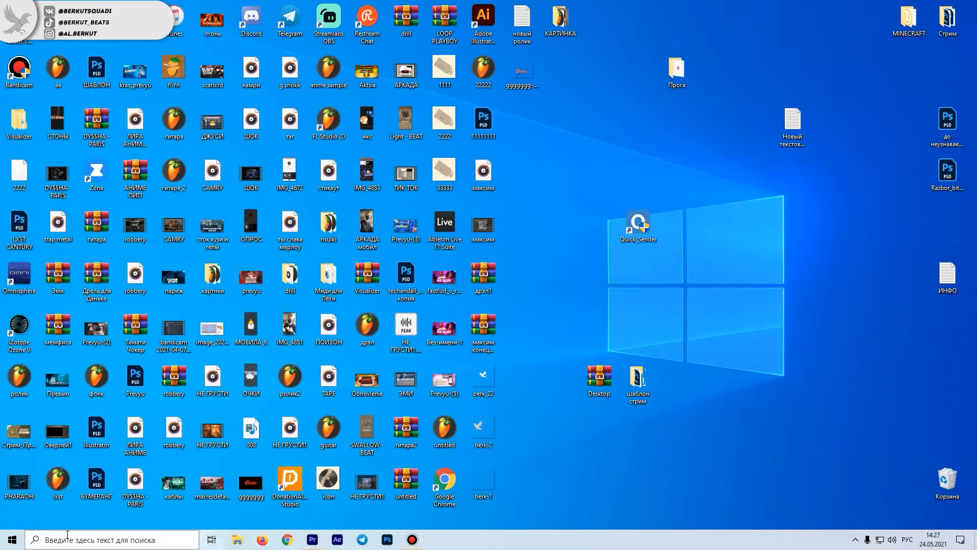
pyautogui.press('super')
pyautogui.click(479, 354)
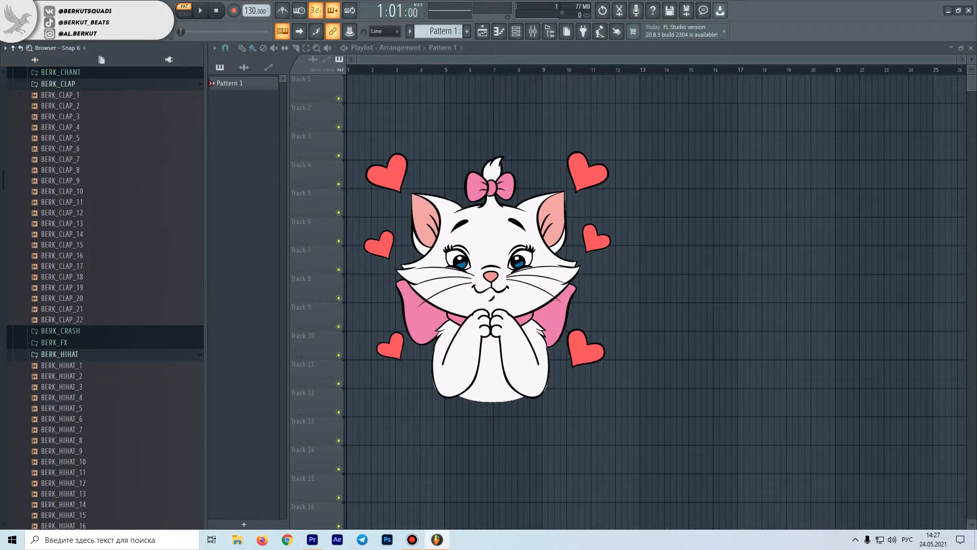
# Revert to the last backup, play the arrangement, and select all clips in the playlist
pyautogui.click(12, 6)
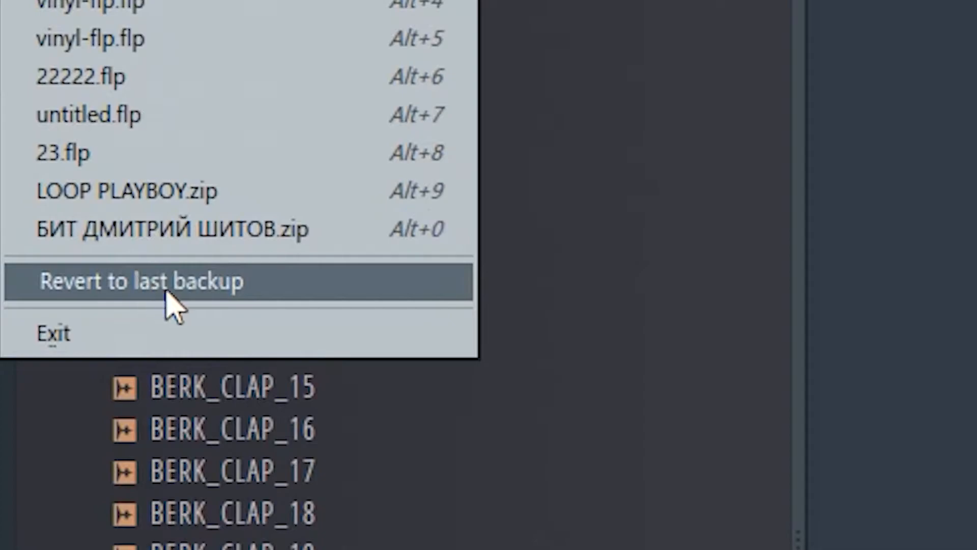
pyautogui.click(164, 286)
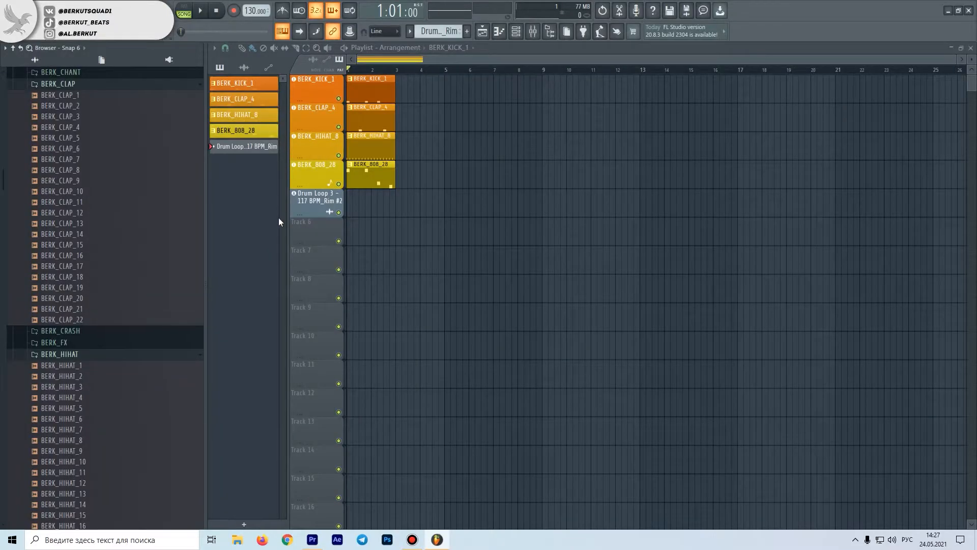
pyautogui.press('space')
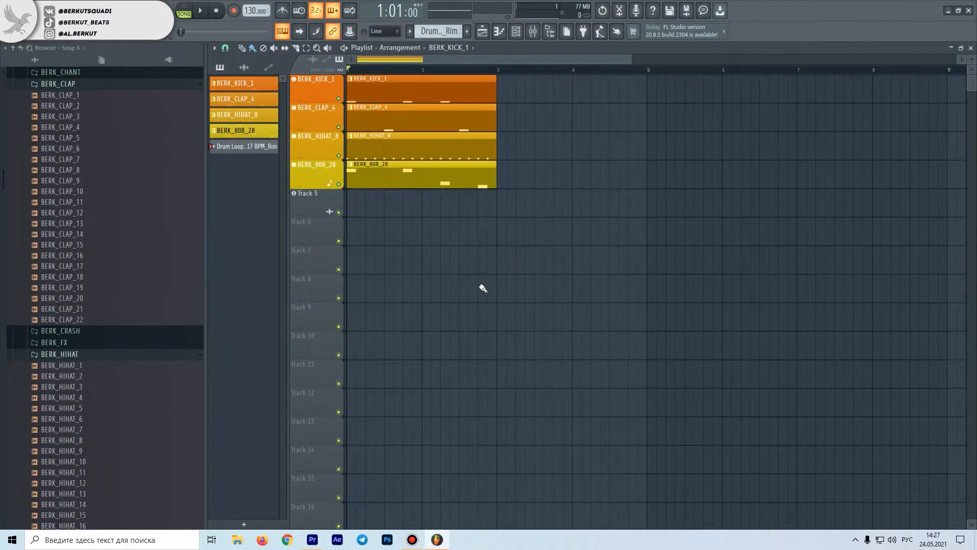
pyautogui.moveTo(520, 301); pyautogui.dragTo(347, 76)
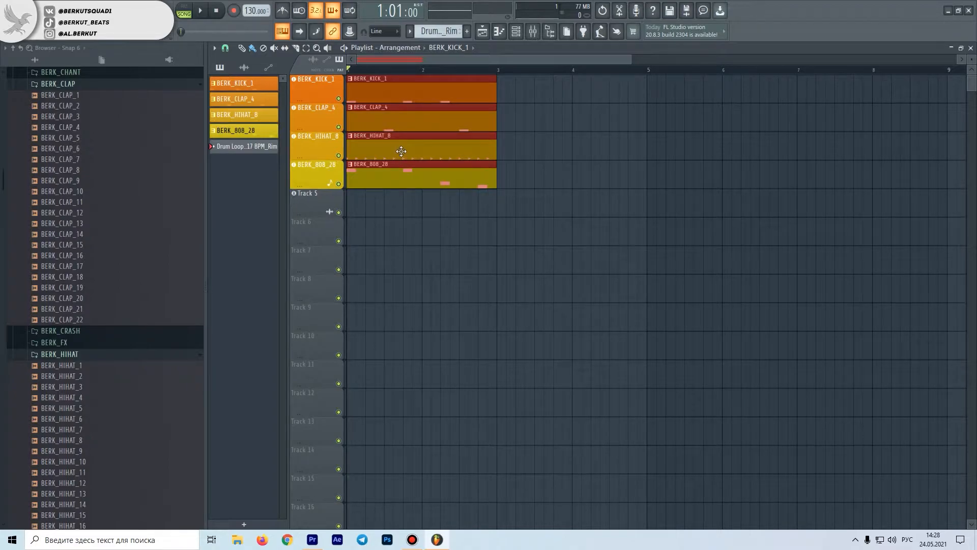
pyautogui.moveTo(601, 247); pyautogui.dragTo(283, 71)
# Close the project without saving changes to untitled.flp and start FL Studio again
pyautogui.click(970, 12)
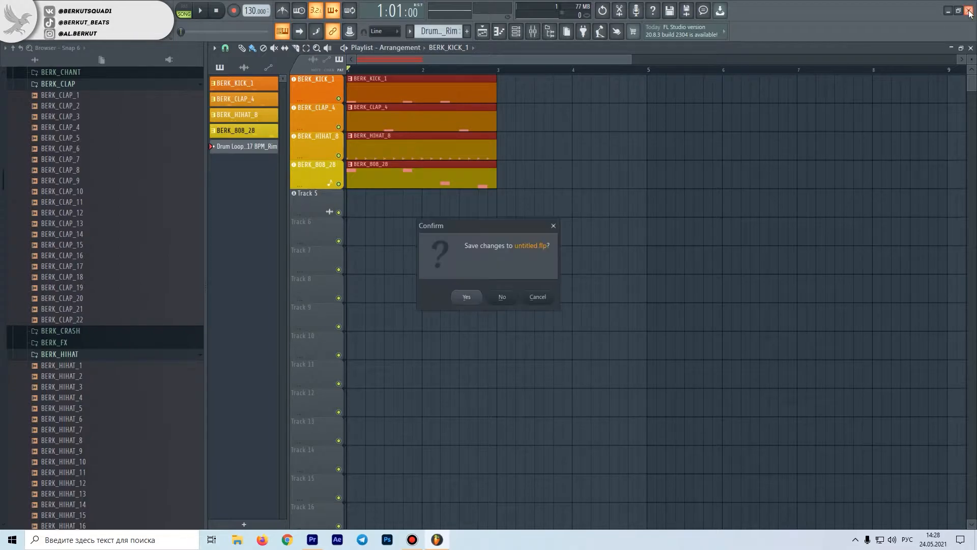
pyautogui.click(506, 299)
pyautogui.press('super')
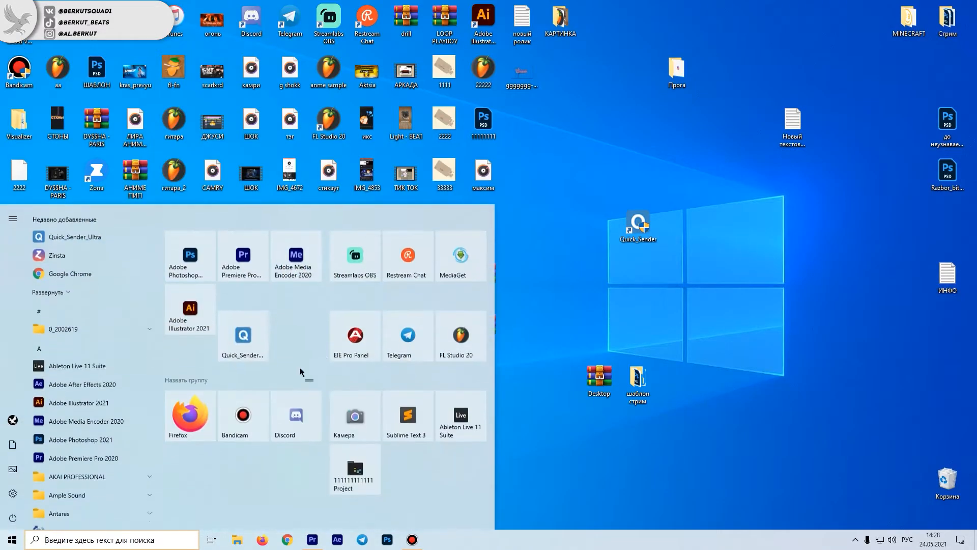
pyautogui.click(460, 336)
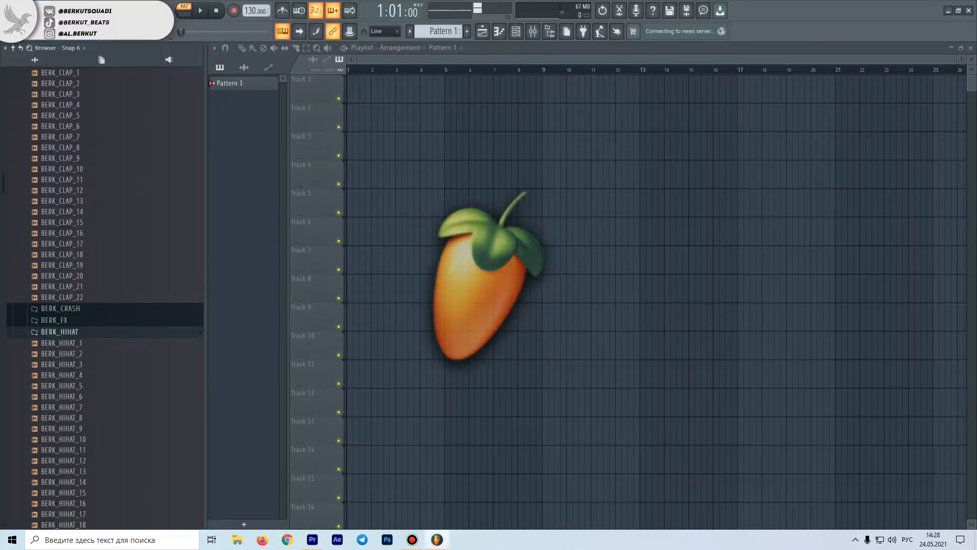
# Restore the project from the last backup again and play its arrangement
pyautogui.click(12, 7)
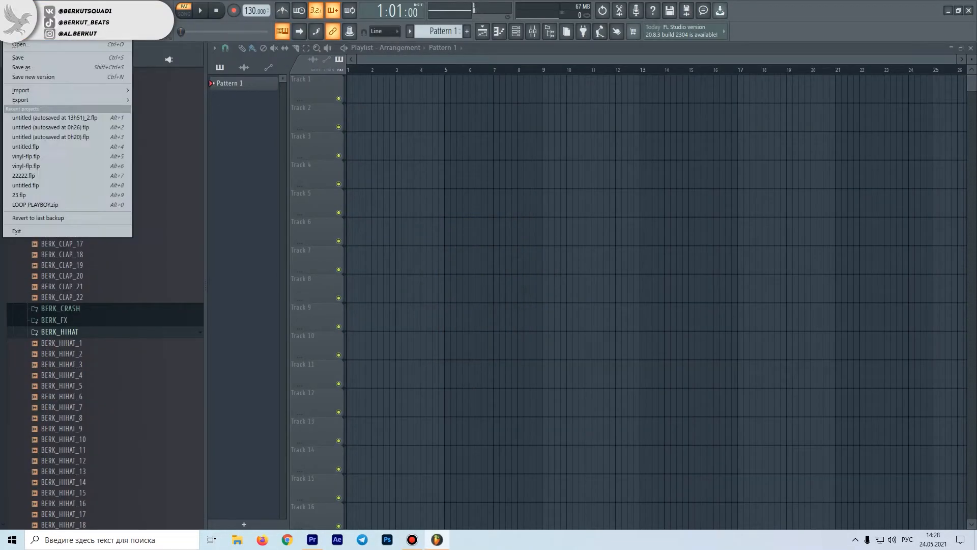
pyautogui.click(37, 218)
pyautogui.press('space')
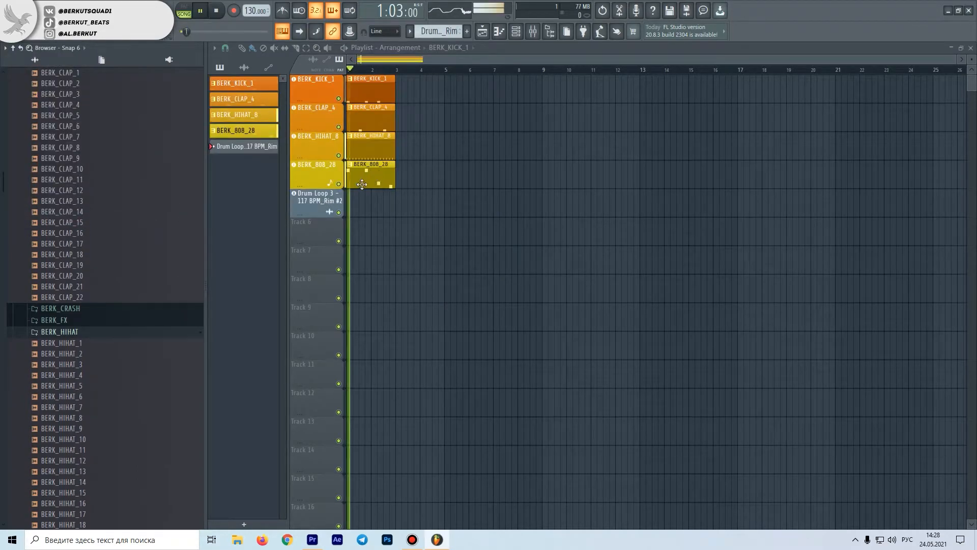
pyautogui.press('space')
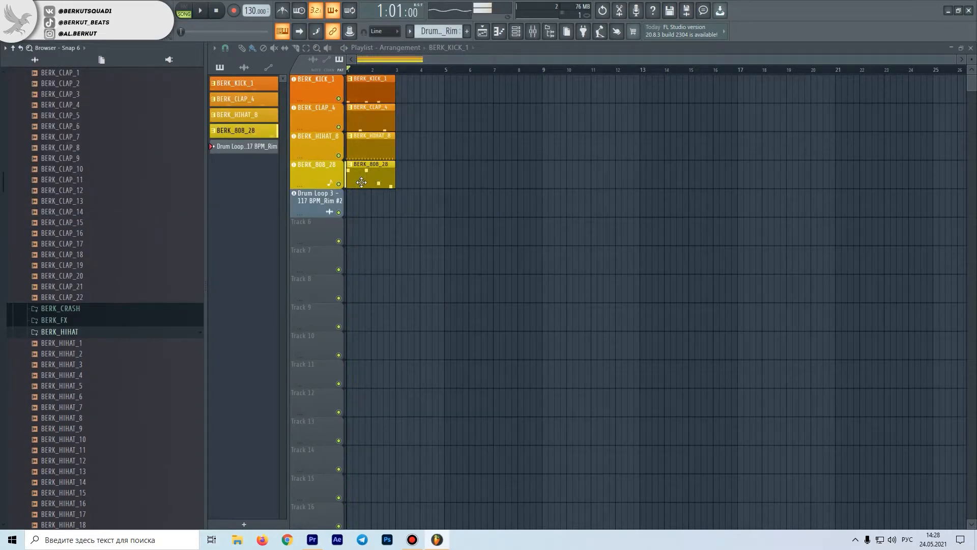
# Look through the expanded sample kits in the browser down to the percussion loops of Capital Drum Kit 3
pyautogui.scroll(5, 380, 150)
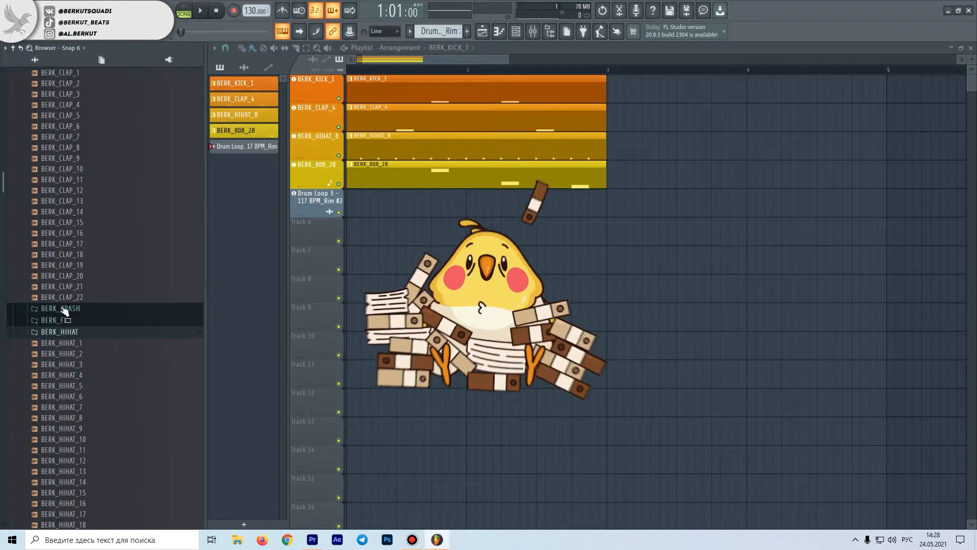
pyautogui.scroll(15, 122, 257)
pyautogui.scroll(-20, 113, 260)
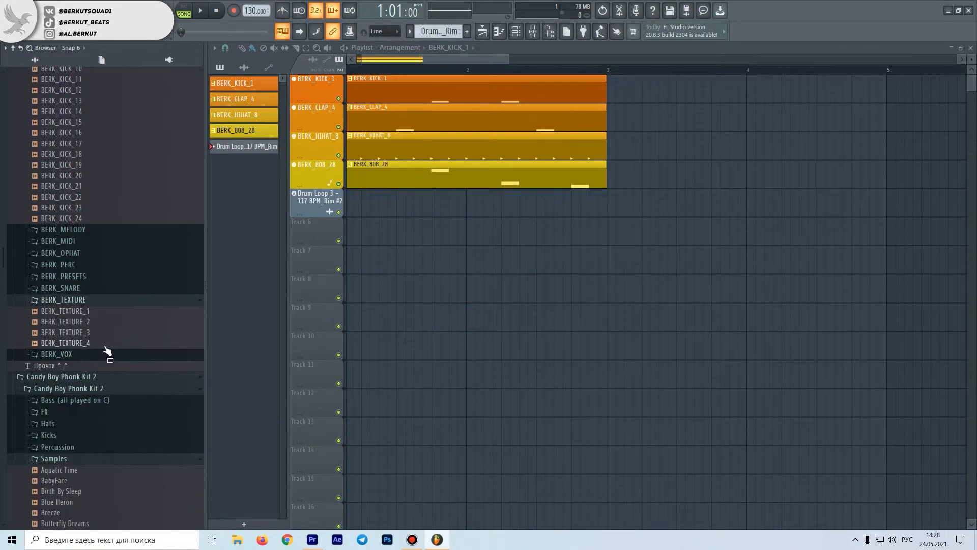
pyautogui.scroll(-10, 125, 356)
pyautogui.scroll(-15, 122, 344)
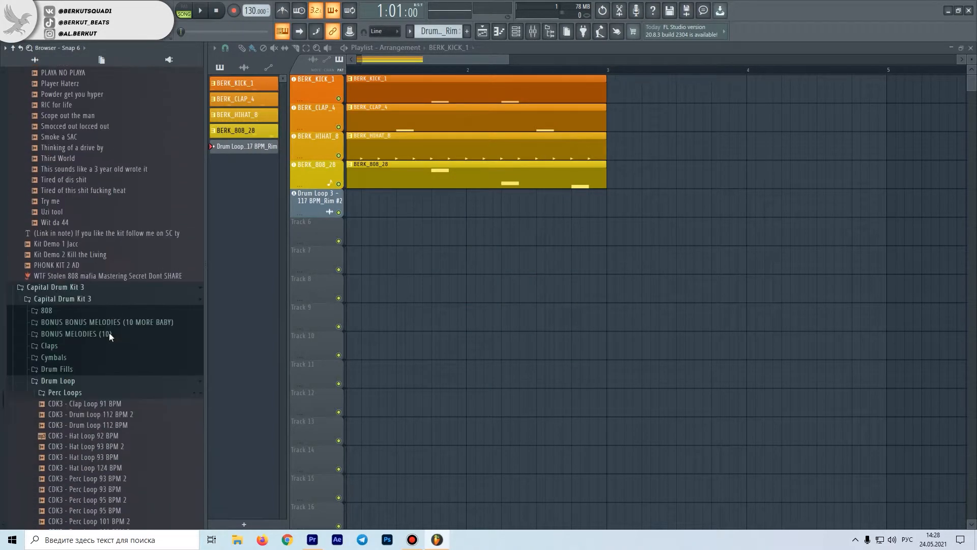
pyautogui.moveTo(107, 398); pyautogui.dragTo(145, 401)
pyautogui.click(134, 388)
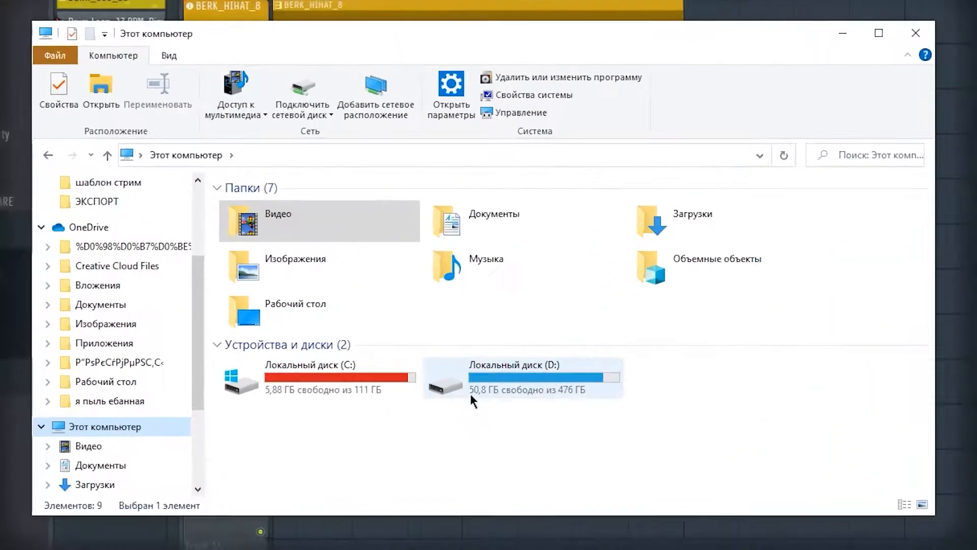
# In File Explorer, open the КИТЫ folder inside КОНТЕНТ, МУЗЫКА on drive D:
pyautogui.moveTo(469, 399)
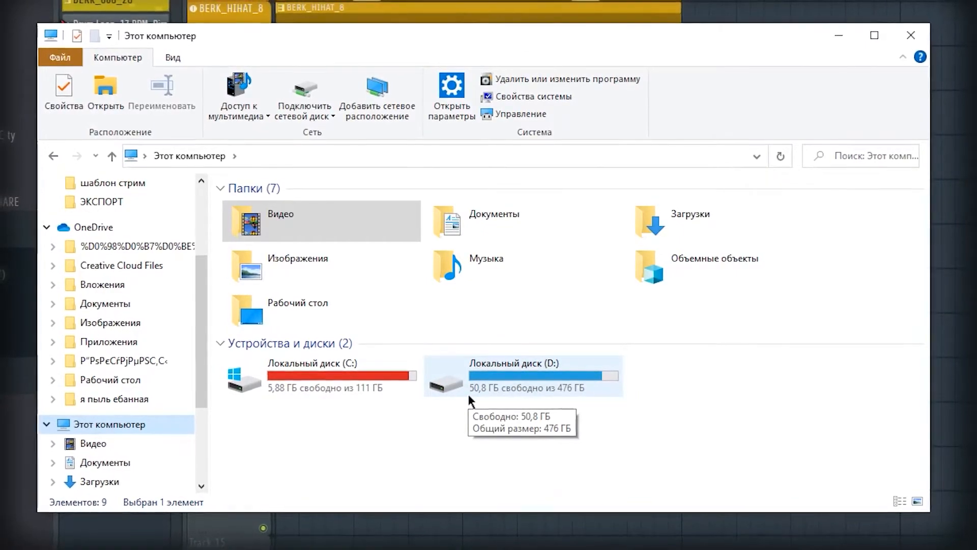
pyautogui.doubleClick(469, 396)
pyautogui.doubleClick(339, 307)
pyautogui.doubleClick(387, 232)
pyautogui.doubleClick(306, 255)
pyautogui.scroll(-8, 509, 315)
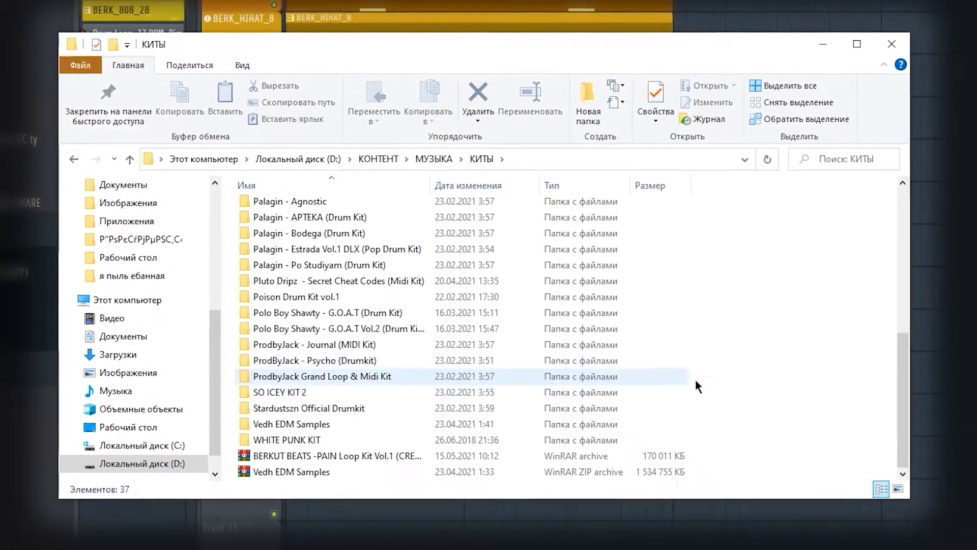
# Create a new folder named "мой кит" inside the КИТЫ folder
pyautogui.rightClick(706, 379)
pyautogui.rightClick(762, 352)
pyautogui.moveTo(807, 519)
pyautogui.click(505, 469)
pyautogui.write('мой кит')
pyautogui.press('Return')
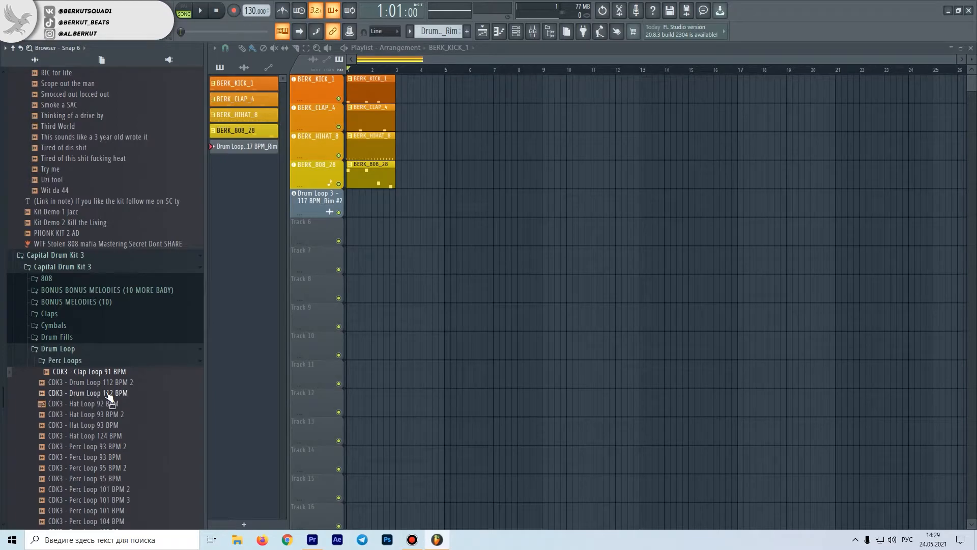
# Back in FL Studio, collapse the expanded Capital Drum Kit 3, Candy Boy Phonk Kit 2 and BERKUT_ KIT folders in the browser
pyautogui.scroll(10, 119, 392)
pyautogui.click(93, 443)
pyautogui.click(96, 359)
pyautogui.scroll(15, 99, 367)
pyautogui.click(76, 245)
pyautogui.scroll(-2, 77, 229)
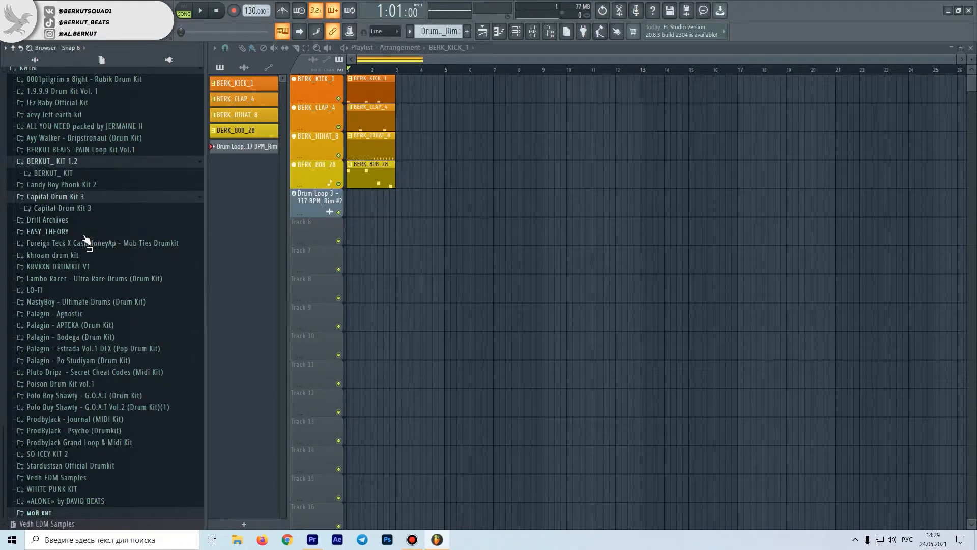
# Place the fill_1 sample from the FILLS folder of KRVKXN DRUMKIT V1 on playlist track 6
pyautogui.click(72, 267)
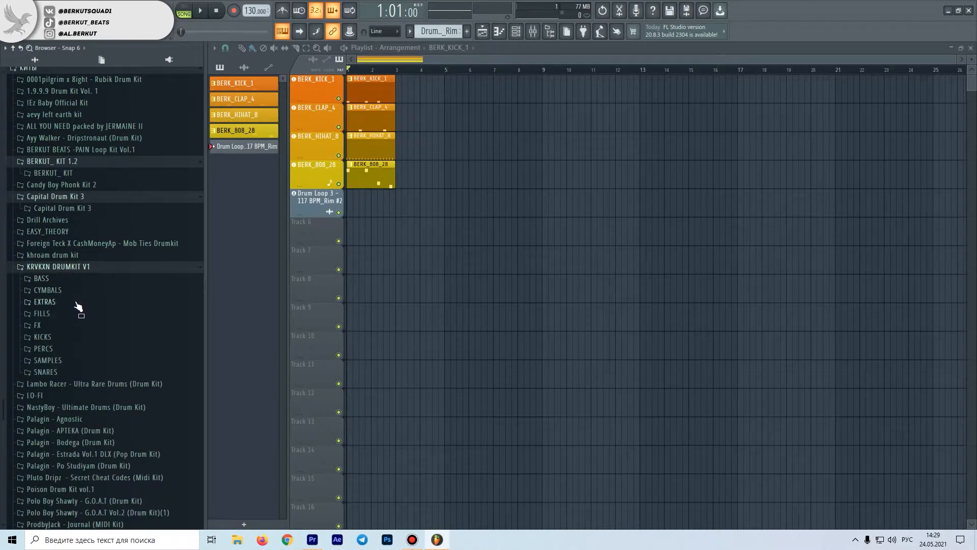
pyautogui.click(52, 313)
pyautogui.moveTo(57, 332); pyautogui.dragTo(372, 246)
pyautogui.press('space')
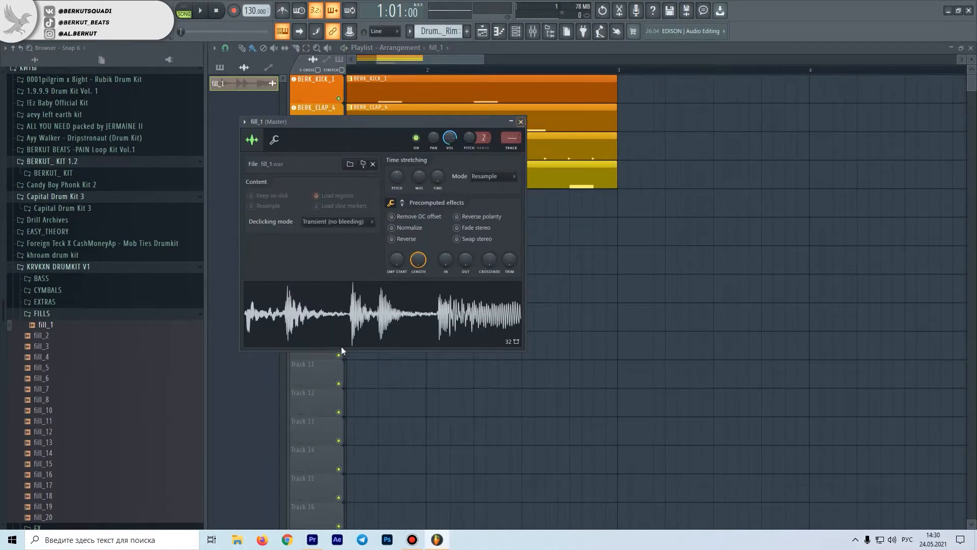
# Open the fill_1 sample in Edison and save it into the "мой кит" folder in the browser
pyautogui.hotkey('ctrl', 'e')
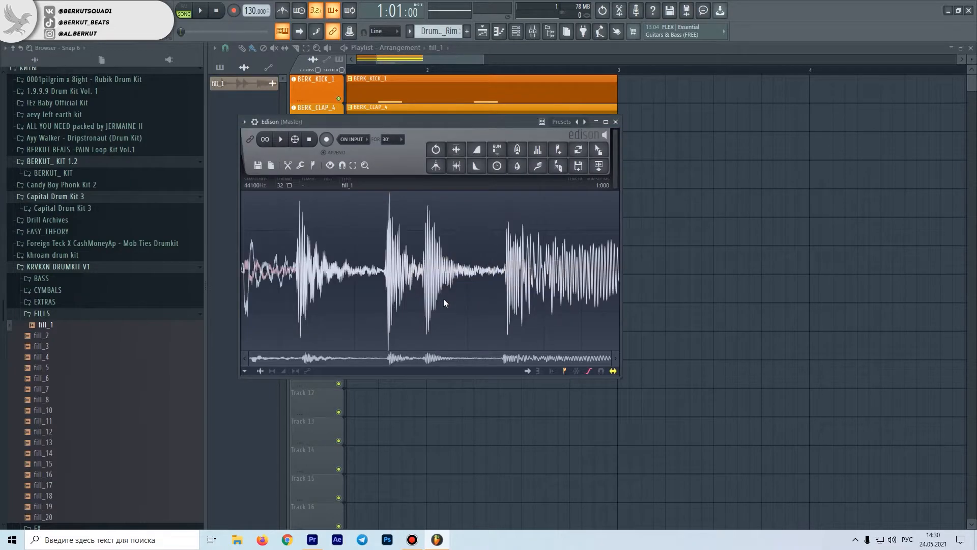
pyautogui.moveTo(401, 124); pyautogui.dragTo(532, 151)
pyautogui.scroll(-8, 100, 301)
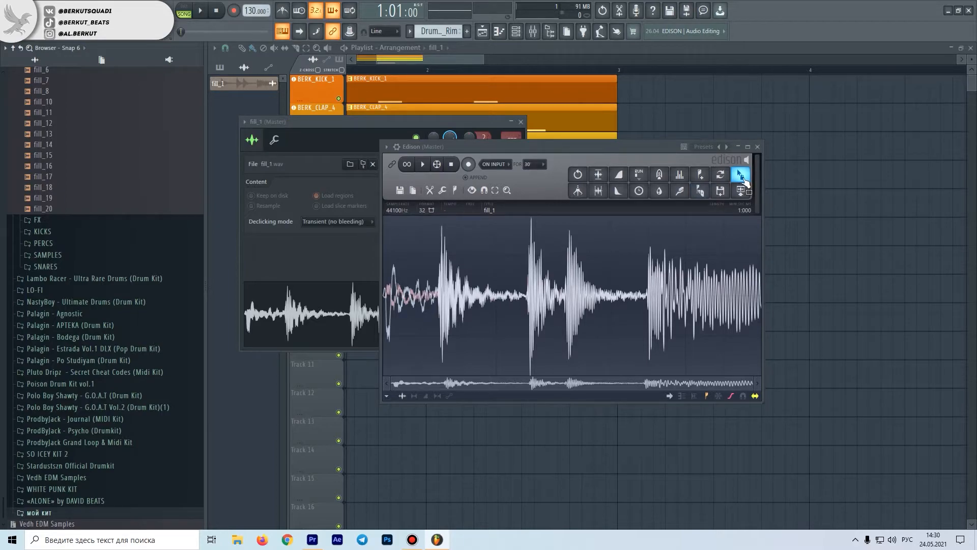
pyautogui.moveTo(740, 175); pyautogui.dragTo(46, 518)
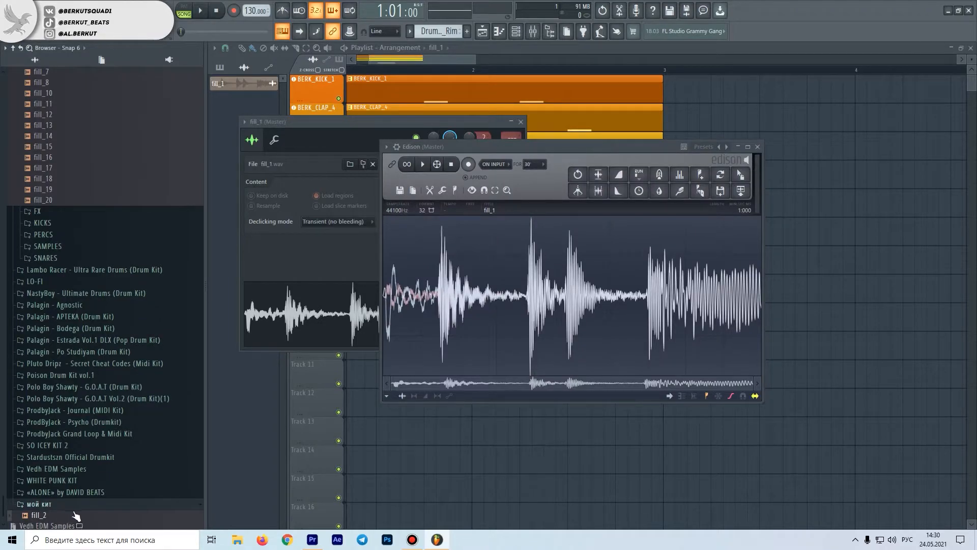
# Place White Punks 808(6) from the 808 folder of WHITE PUNK KIT on playlist track 13
pyautogui.click(74, 481)
pyautogui.click(39, 491)
pyautogui.moveTo(66, 472); pyautogui.dragTo(452, 439)
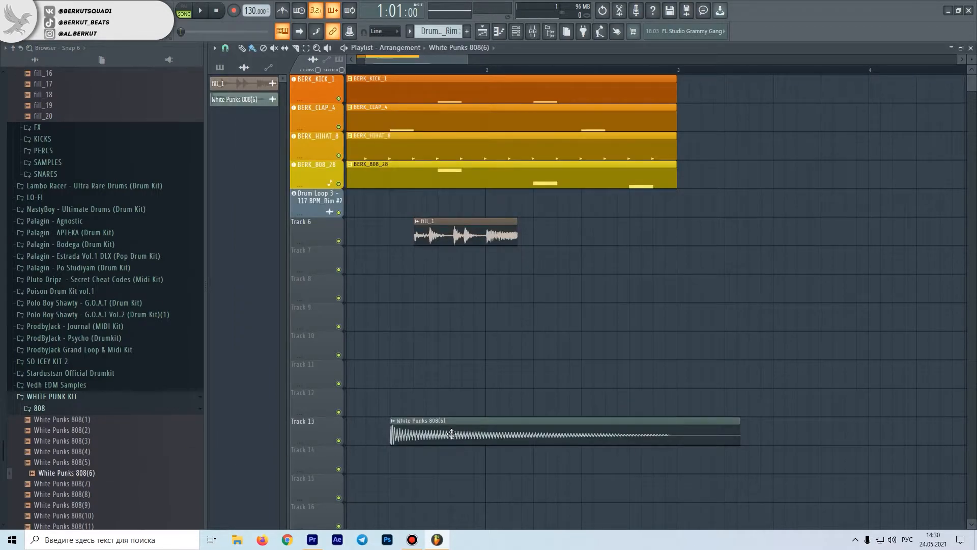
# Remove the marker at the start of White Punks 808(6) in Edison and save the sample into the "мой кит" folder
pyautogui.doubleClick(445, 434)
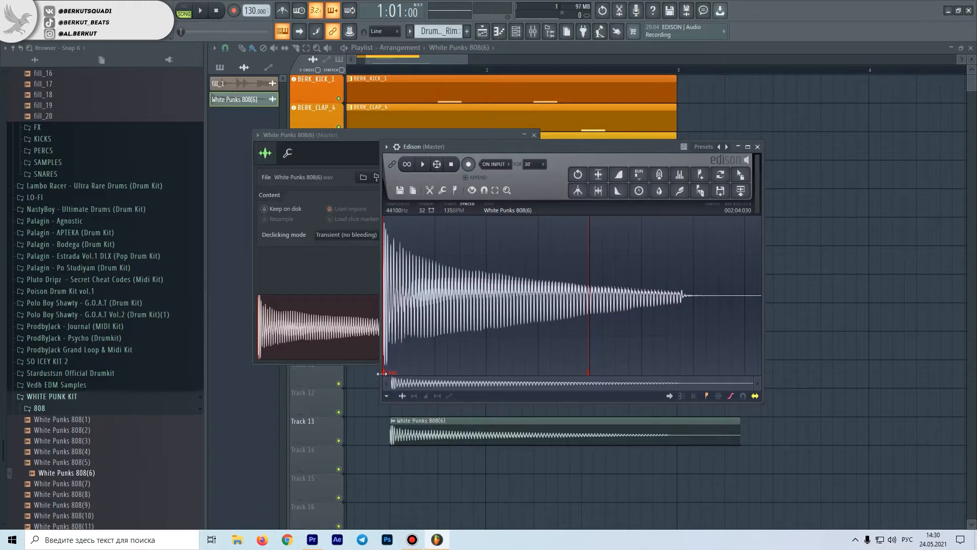
pyautogui.rightClick(385, 375)
pyautogui.click(399, 388)
pyautogui.moveTo(741, 175)
pyautogui.mouseDown()
pyautogui.moveTo(66, 512)
pyautogui.moveTo(377, 288)
pyautogui.moveTo(410, 334)
pyautogui.mouseUp()
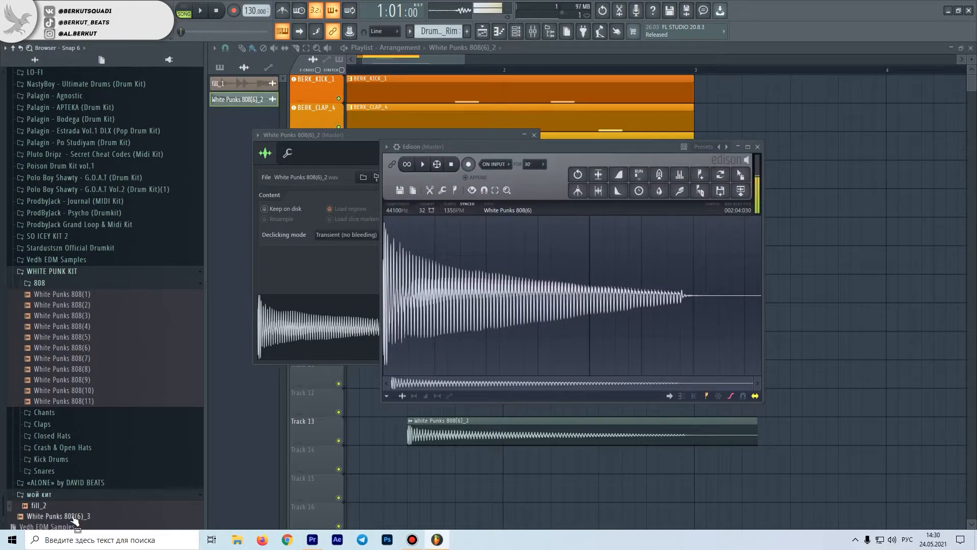
# Check the saved samples in the "мой кит" folder in File Explorer and return to the КИТЫ folder
pyautogui.click(238, 540)
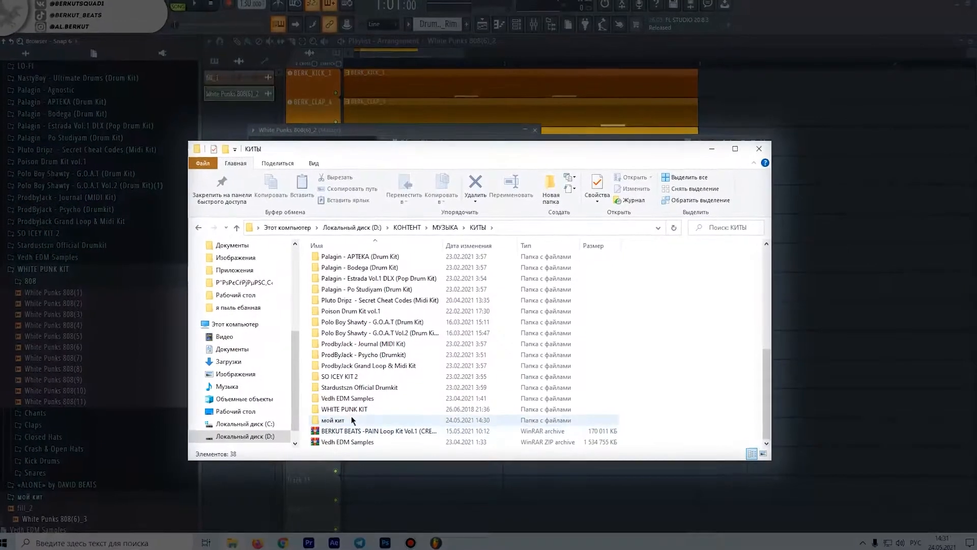
pyautogui.doubleClick(351, 420)
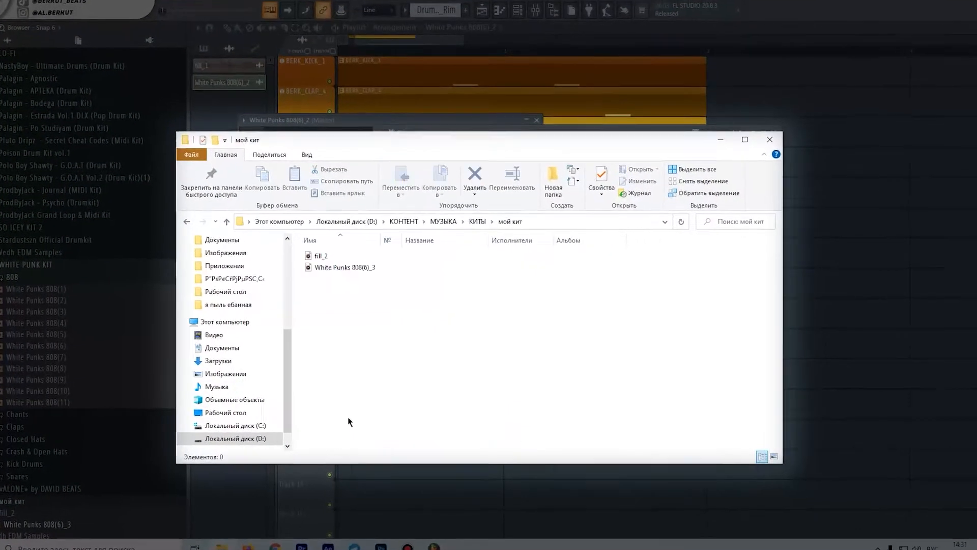
pyautogui.moveTo(387, 321); pyautogui.dragTo(278, 213)
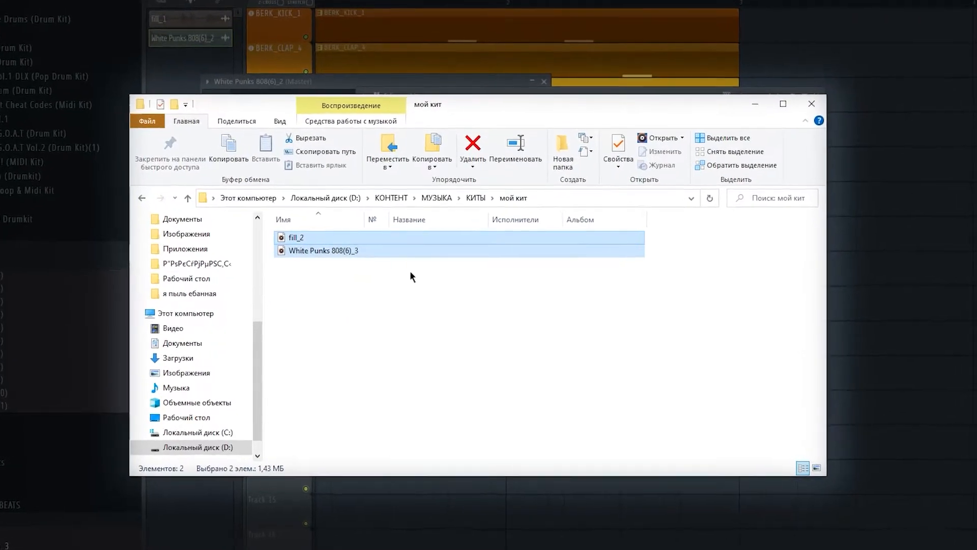
pyautogui.click(476, 204)
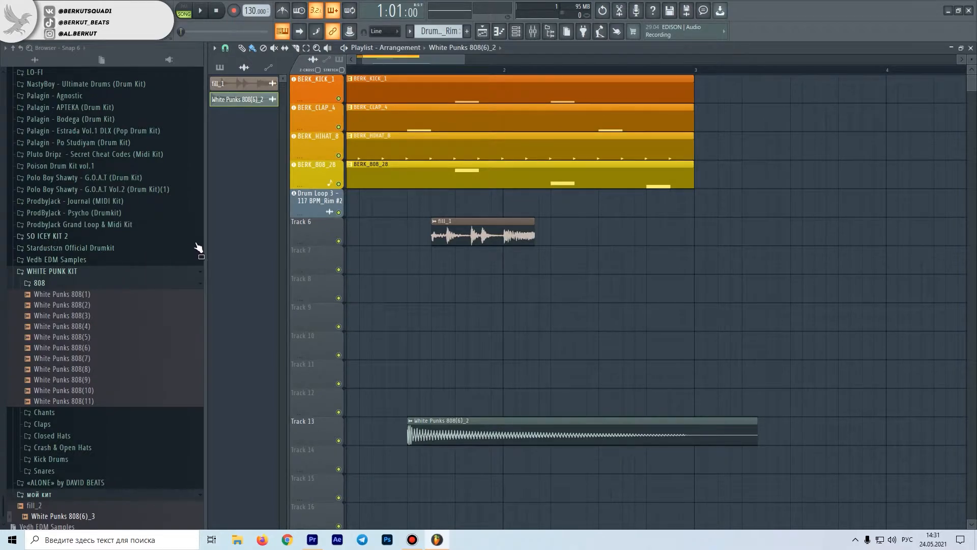
# Select the fill_1 and White Punks 808 audio clips in the FL Studio playlist and delete them
pyautogui.scroll(15, 123, 285)
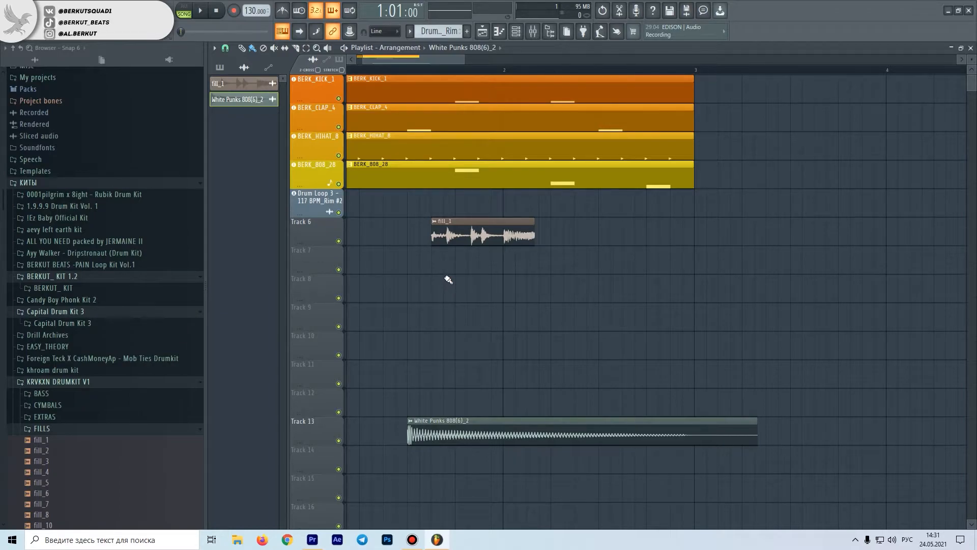
pyautogui.moveTo(581, 490); pyautogui.dragTo(413, 226)
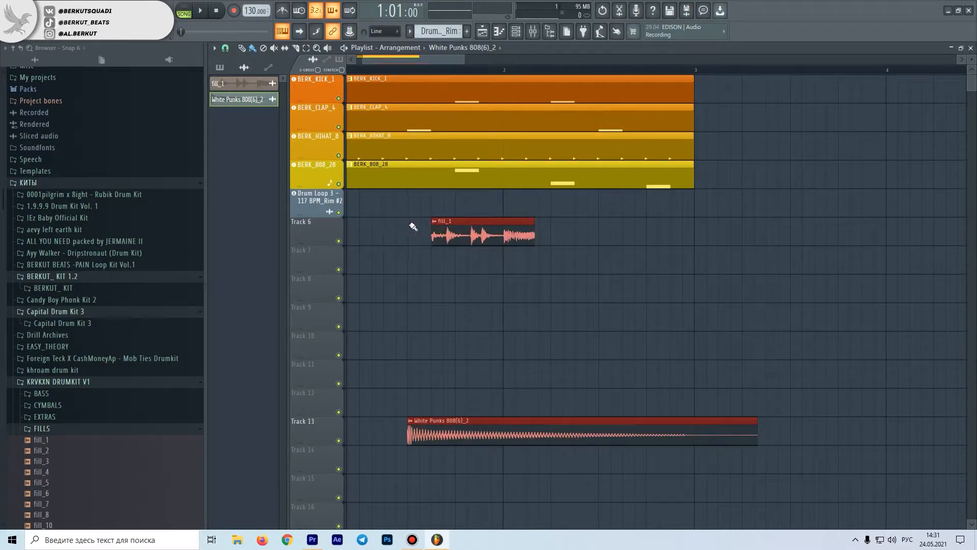
pyautogui.click(394, 333)
pyautogui.moveTo(463, 502); pyautogui.dragTo(446, 217)
pyautogui.press('Delete')
# Purge the unused audio clips from the project with the corresponding macro
pyautogui.click(235, 90)
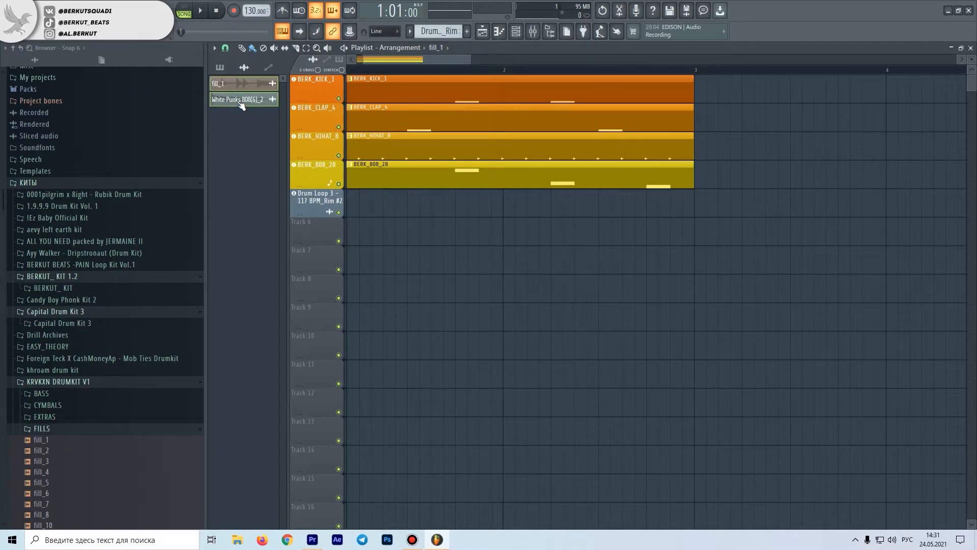
pyautogui.click(126, 10)
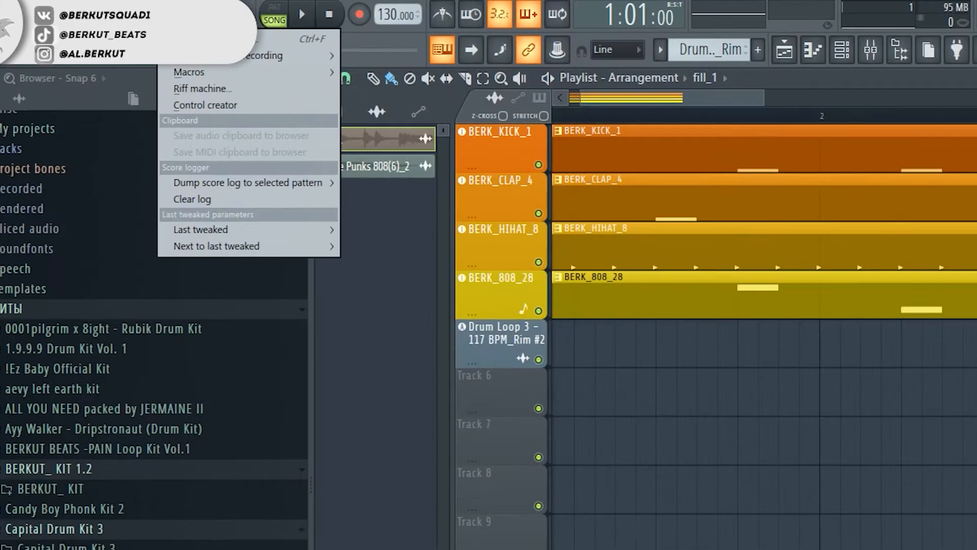
pyautogui.moveTo(204, 78)
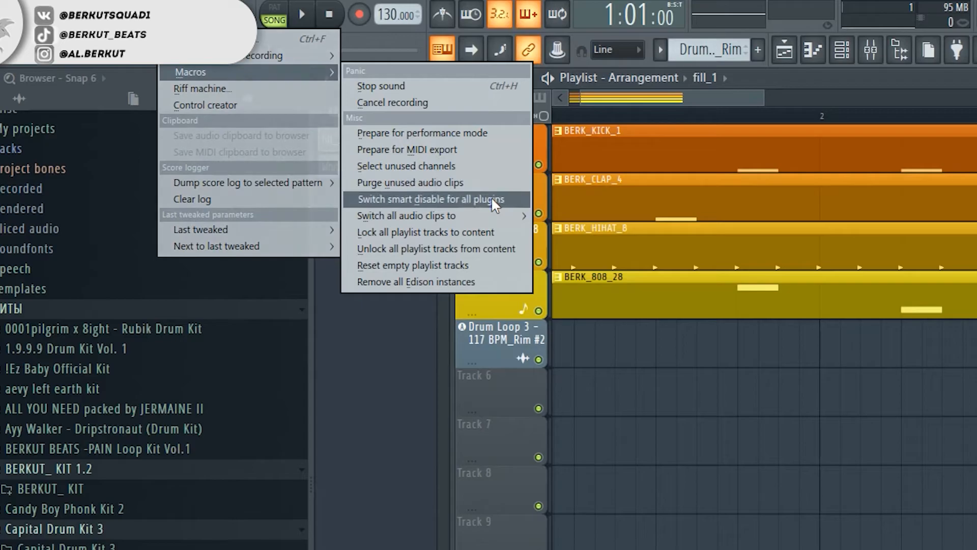
pyautogui.click(481, 181)
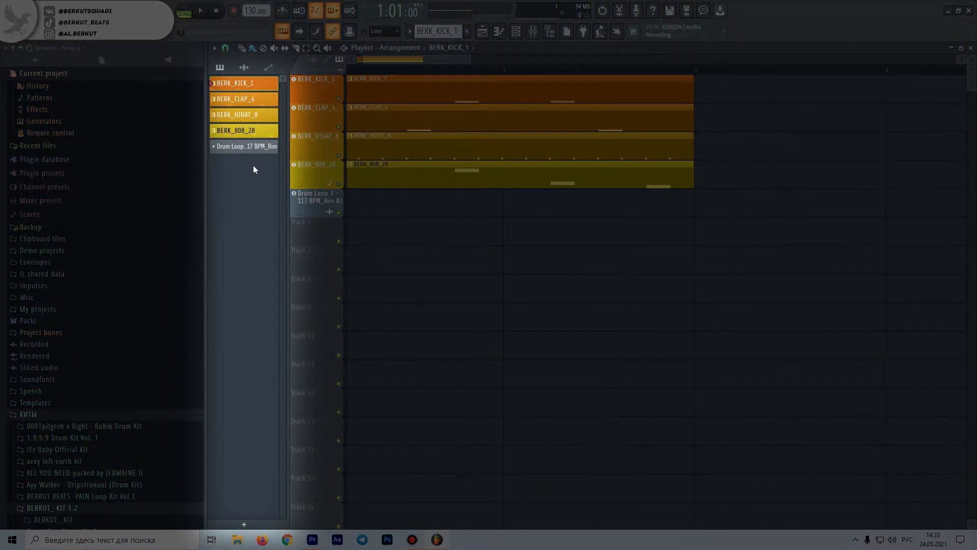
# Hide the playlist's picker panel and the browser, and select all four pattern clips in the widened playlist
pyautogui.hotkey('alt', 'p')
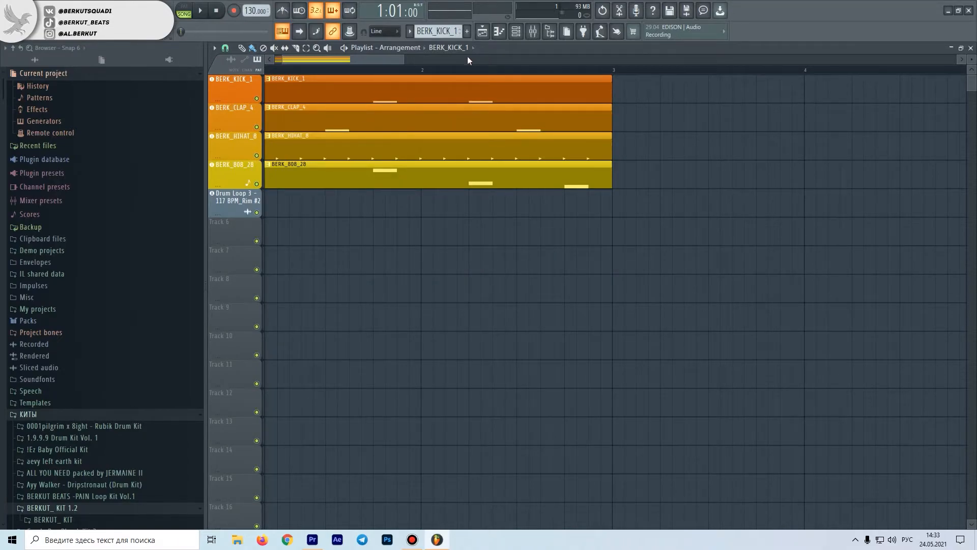
pyautogui.click(551, 32)
pyautogui.moveTo(639, 244); pyautogui.dragTo(122, 60)
pyautogui.scroll(-2, 202, 139)
pyautogui.scroll(2, 206, 127)
pyautogui.scroll(1, 206, 126)
pyautogui.scroll(-4, 204, 126)
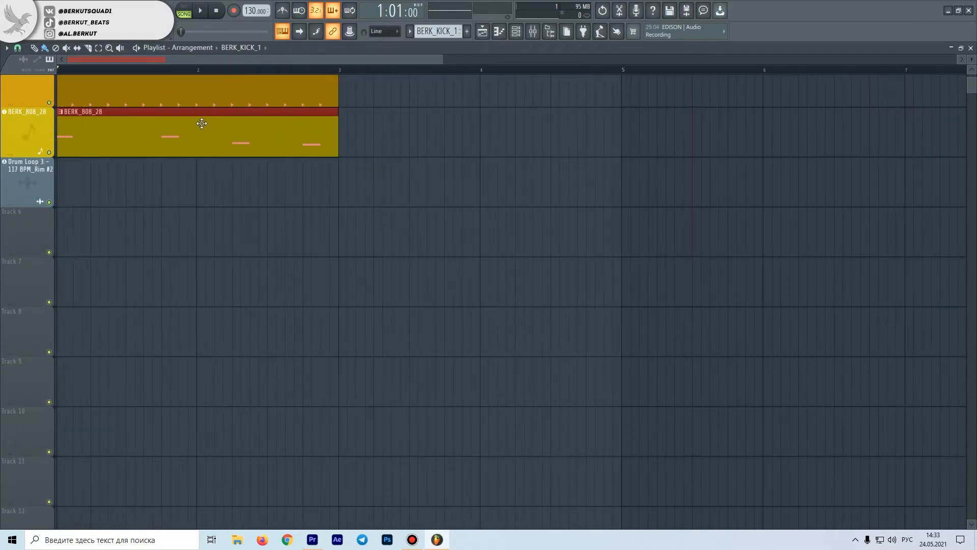
pyautogui.scroll(3, 207, 126)
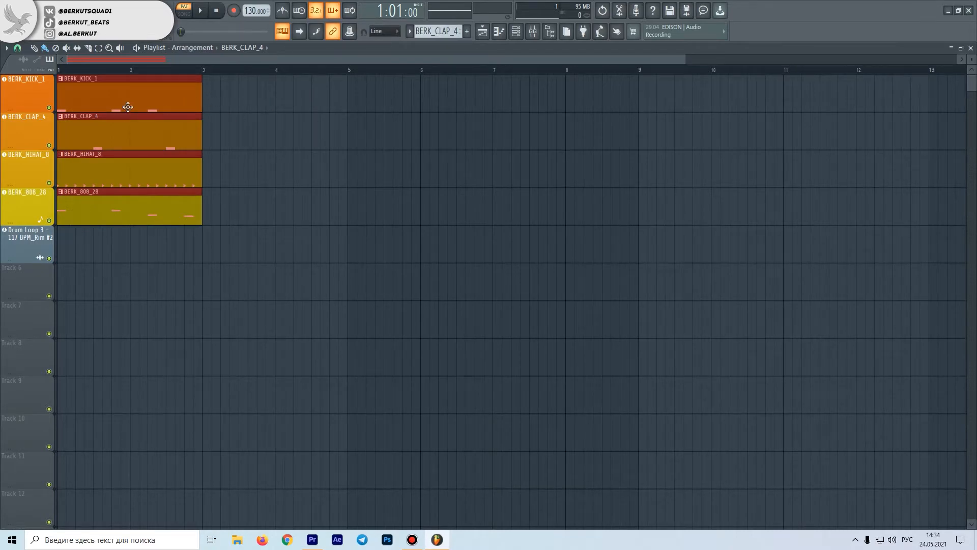
# Load ValhallaVintageVerb in the first effect slot of the BERK_CLAP_4 mixer track and lower its Mix
pyautogui.click(533, 31)
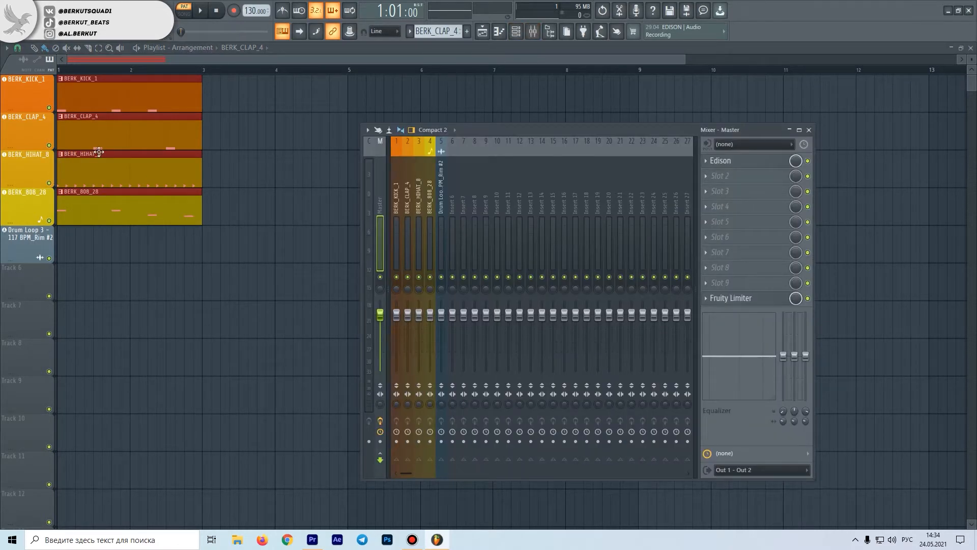
pyautogui.click(407, 240)
pyautogui.click(707, 160)
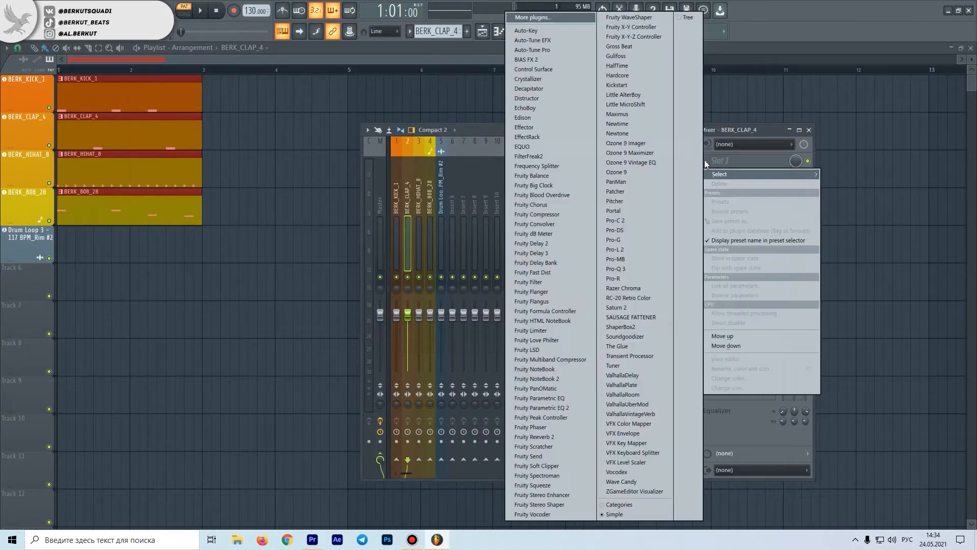
pyautogui.click(657, 414)
pyautogui.moveTo(459, 264); pyautogui.dragTo(473, 270)
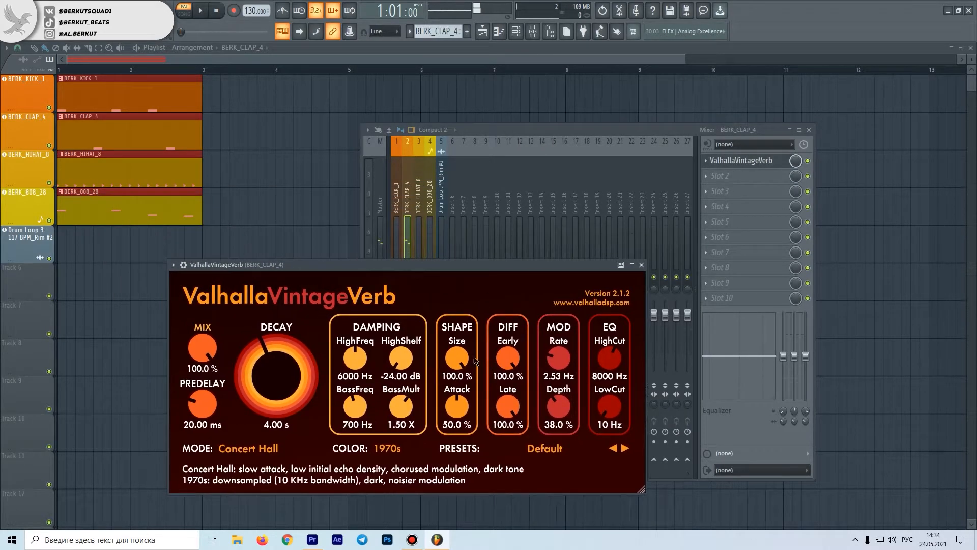
pyautogui.moveTo(206, 350); pyautogui.dragTo(223, 466)
pyautogui.moveTo(304, 267); pyautogui.dragTo(300, 271)
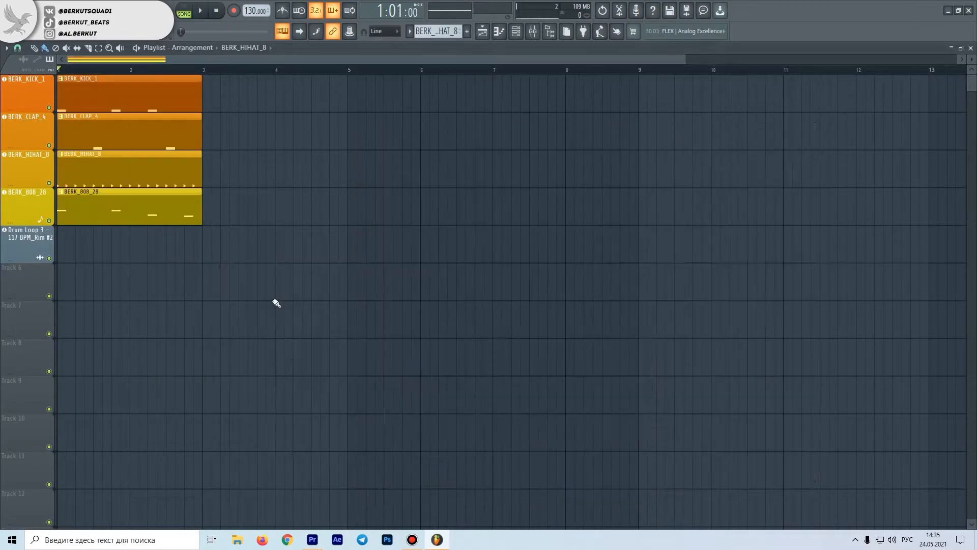
# Select all four pattern clips in the playlist and duplicate them three times in a row
pyautogui.moveTo(358, 323); pyautogui.dragTo(45, 66)
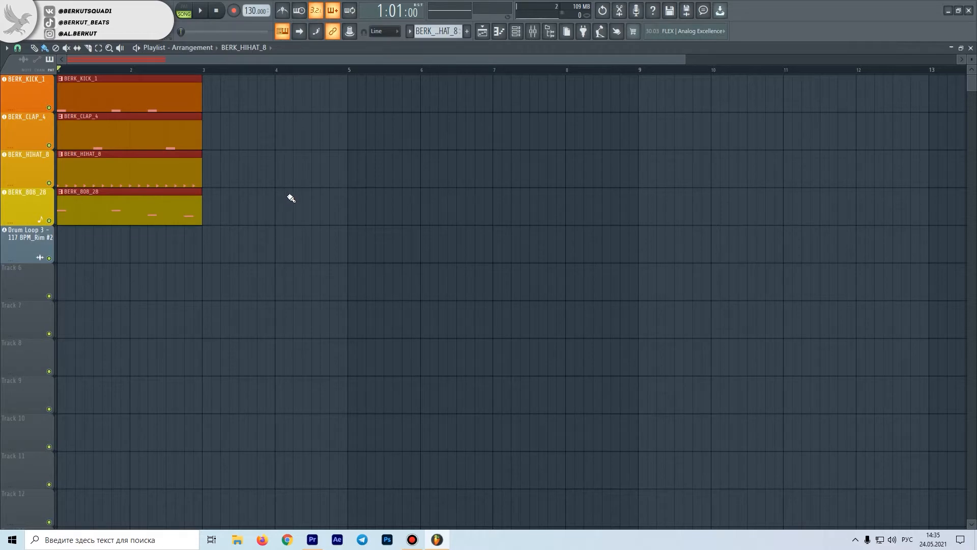
pyautogui.hotkey('ctrl', 'b')
pyautogui.hotkey('ctrl', 'b')
pyautogui.hotkey('ctrl', 'b')
pyautogui.scroll(-2, 261, 192)
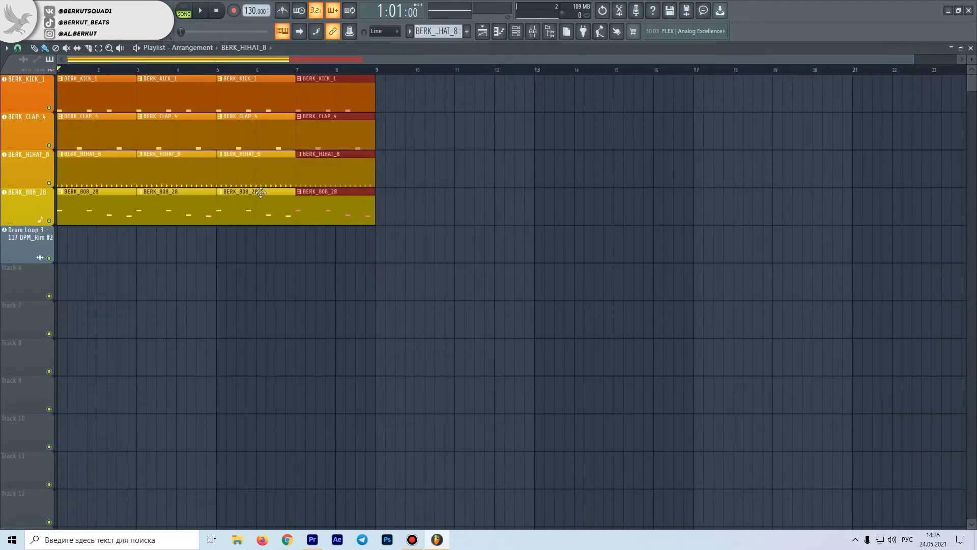
# Set the play position to bar 5 and create an automation clip for the mix level of BERK_CLAP_4's ValhallaVintageVerb slot
pyautogui.click(209, 80)
pyautogui.click(217, 70)
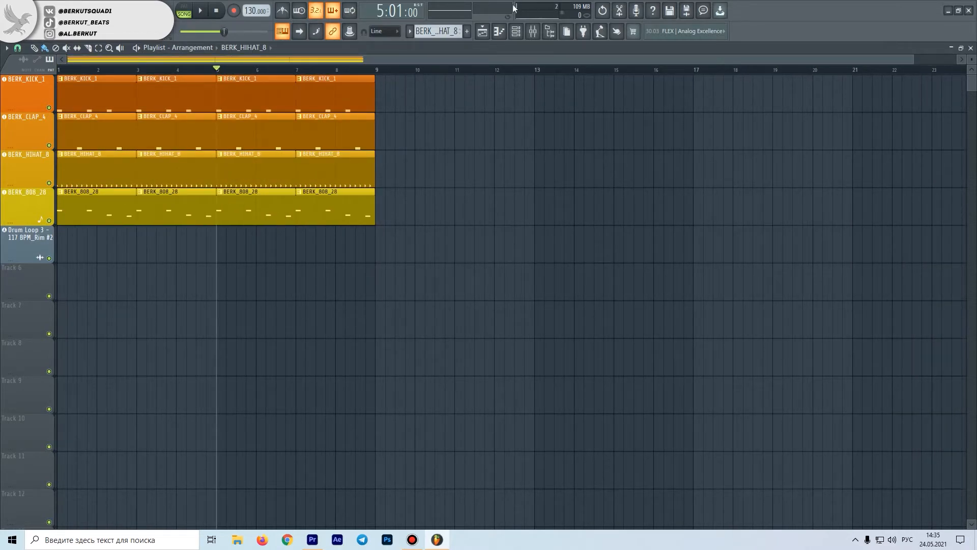
pyautogui.click(532, 31)
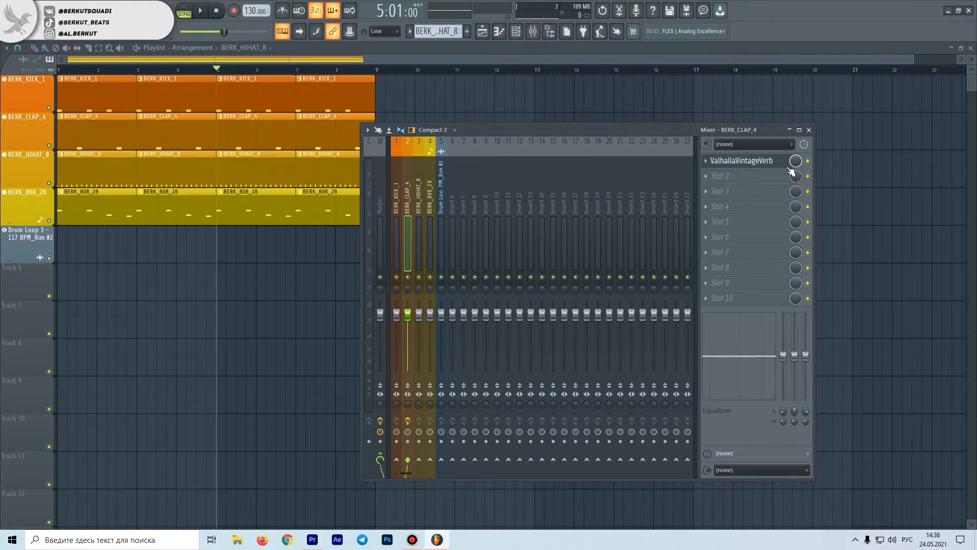
pyautogui.rightClick(792, 170)
pyautogui.click(836, 229)
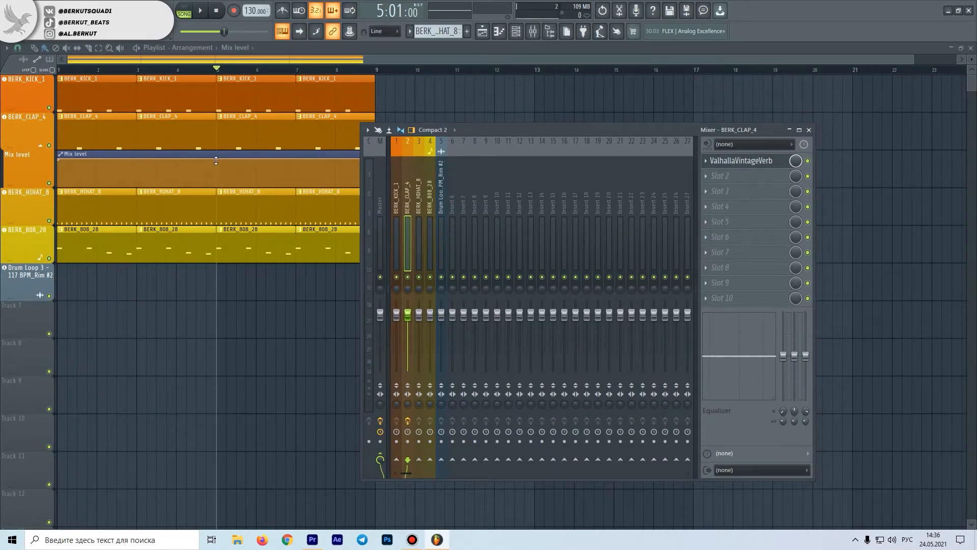
# Shape the Mix level automation to start at minimum, stay low past bar 3 and curve up to maximum around bar 5
pyautogui.moveTo(60, 161); pyautogui.dragTo(87, 208)
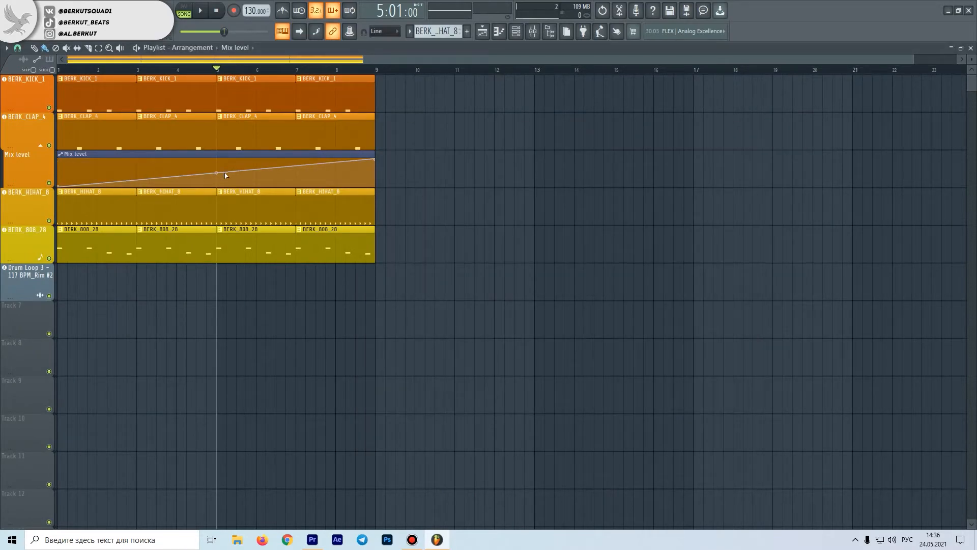
pyautogui.moveTo(227, 175); pyautogui.dragTo(224, 154)
pyautogui.moveTo(143, 174); pyautogui.dragTo(142, 206)
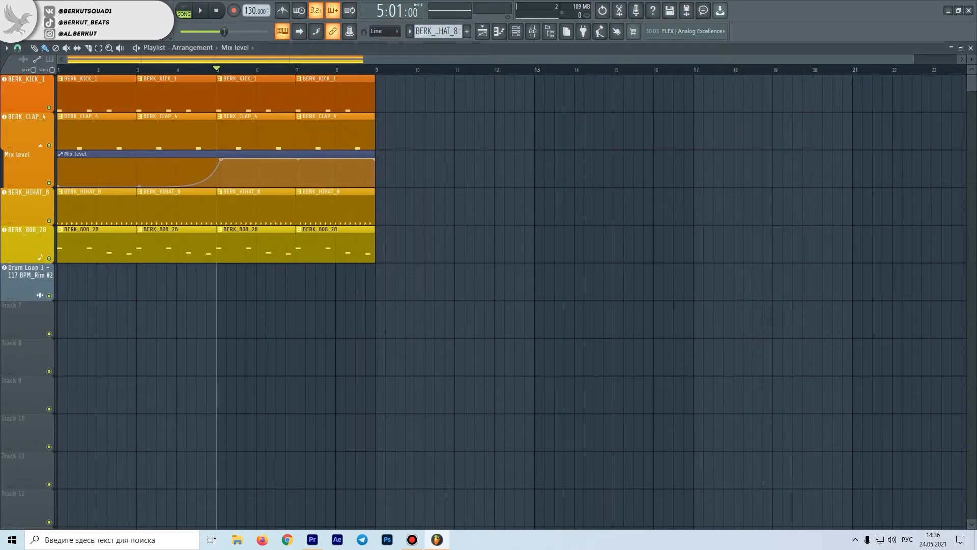
# Play the arrangement with the Mix level automation and delete that automation clip from the playlist
pyautogui.press('space')
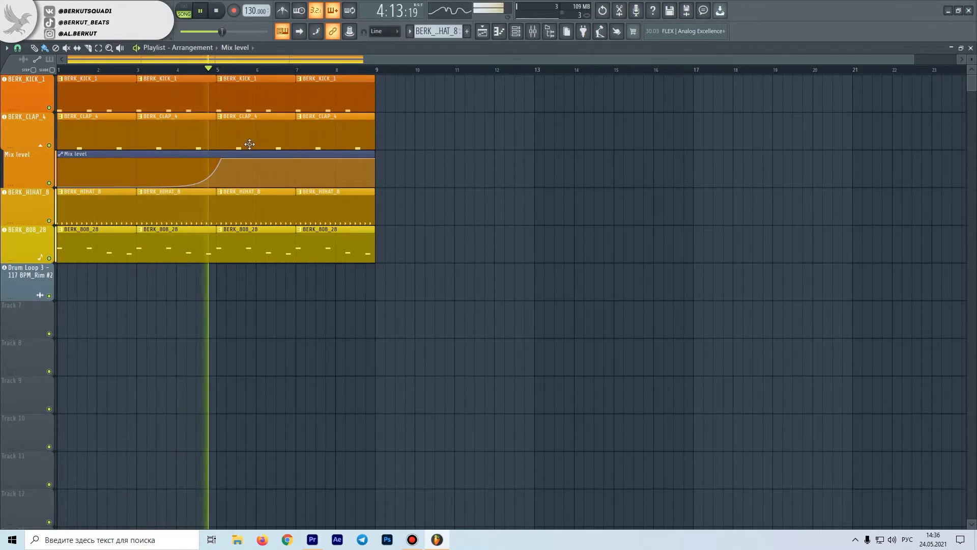
pyautogui.press('space')
pyautogui.rightClick(337, 154)
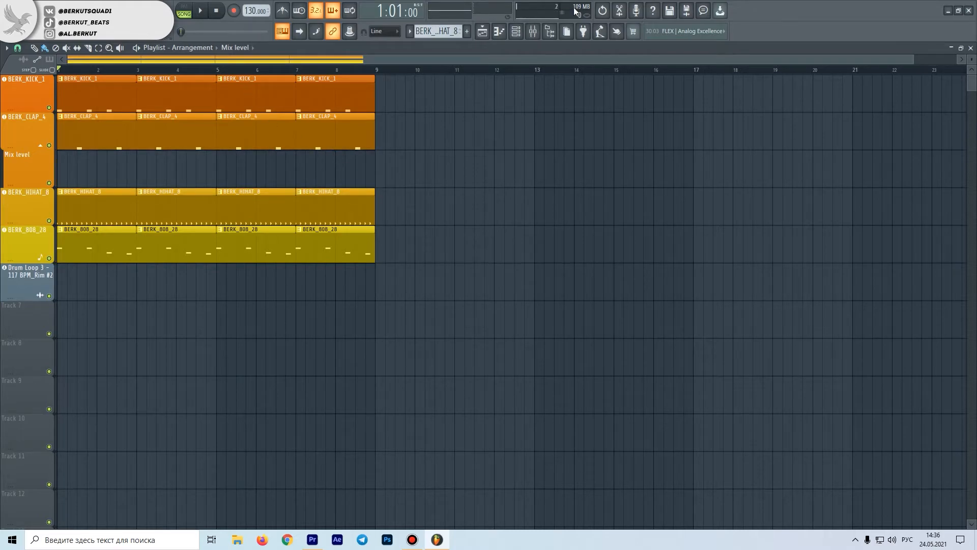
# Open ValhallaVintageVerb on the BERK_CLAP_4 mixer track, enable multilink to controllers and touch its MIX knob at 10.0 %
pyautogui.click(523, 31)
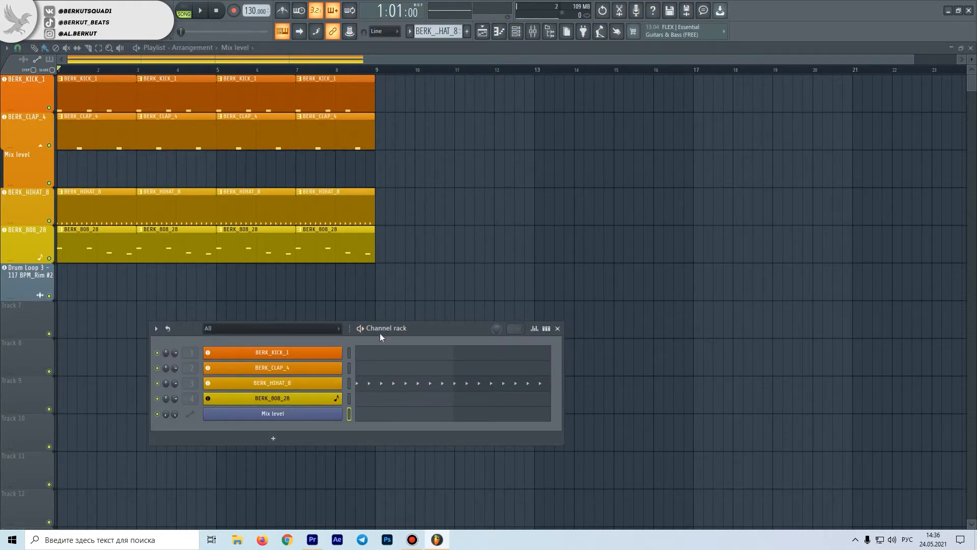
pyautogui.press('F9')
pyautogui.click(763, 166)
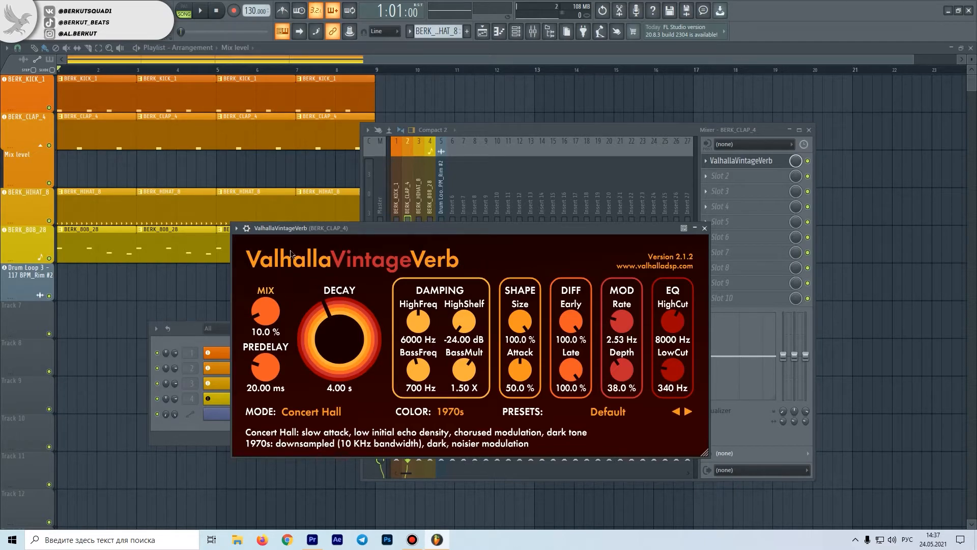
pyautogui.click(350, 32)
pyautogui.moveTo(267, 316)
pyautogui.mouseDown()
pyautogui.moveTo(283, 296)
pyautogui.moveTo(274, 320)
pyautogui.mouseUp()
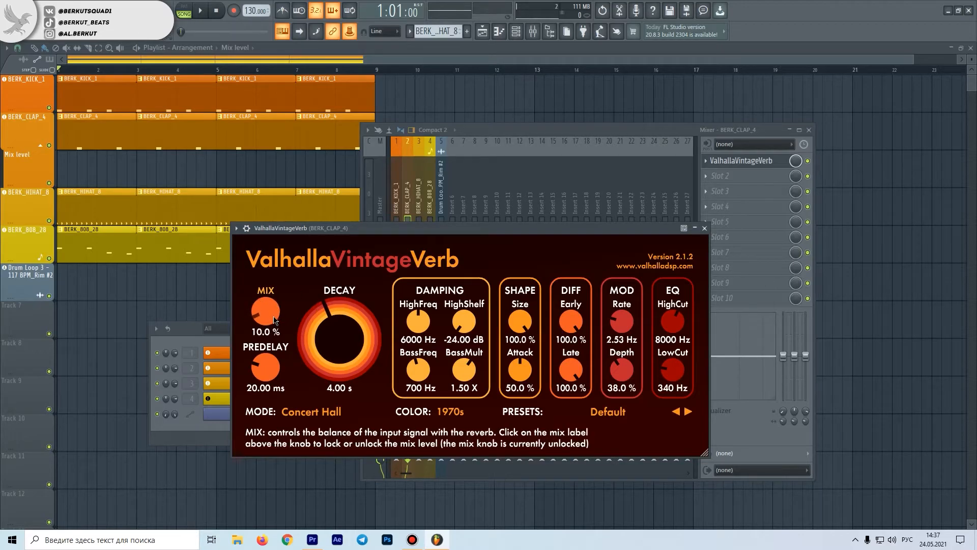
# Create an automation clip for the reverb's linked MIX parameter
pyautogui.rightClick(352, 32)
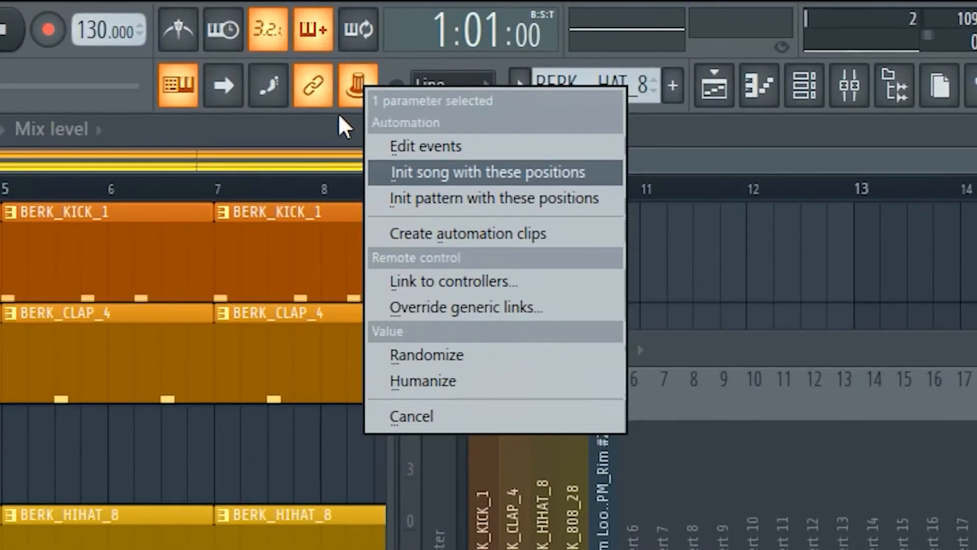
pyautogui.click(342, 42)
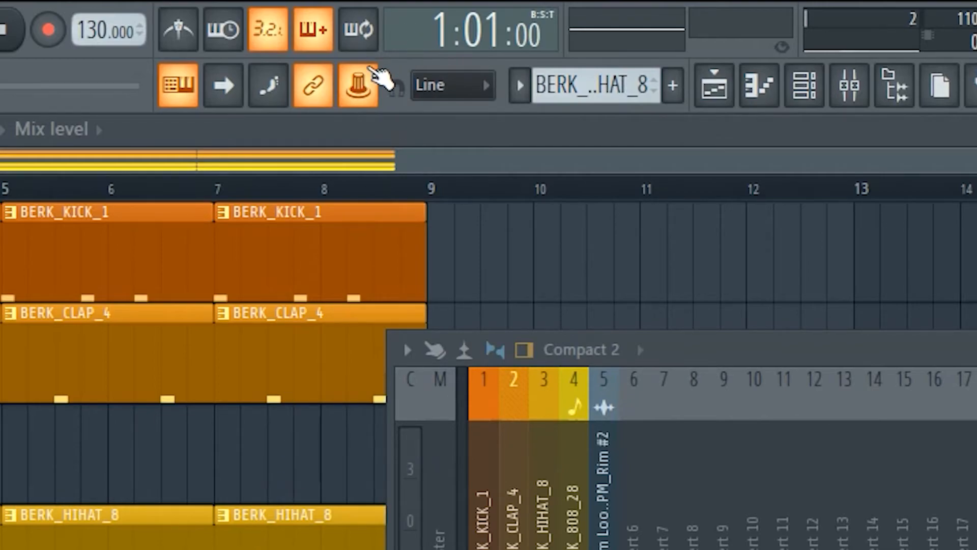
pyautogui.rightClick(362, 104)
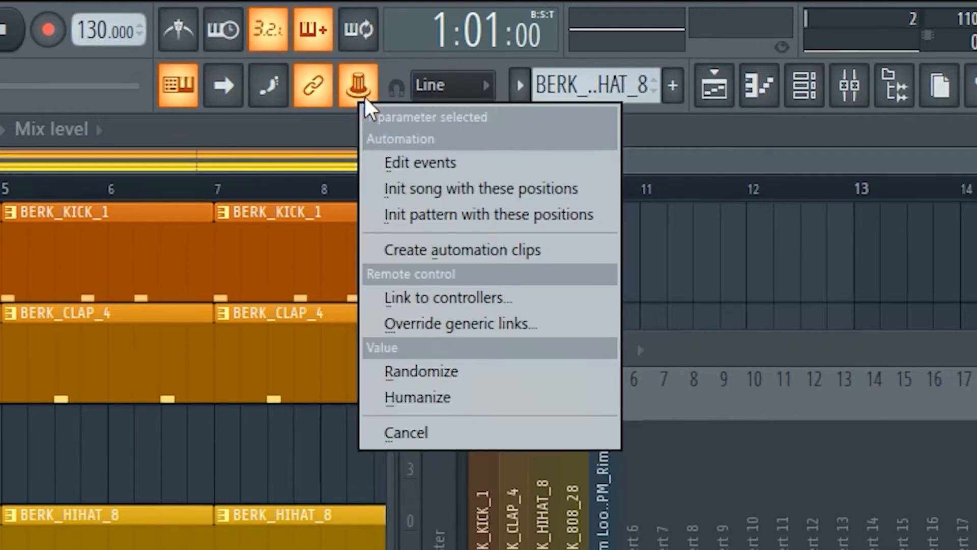
pyautogui.click(530, 250)
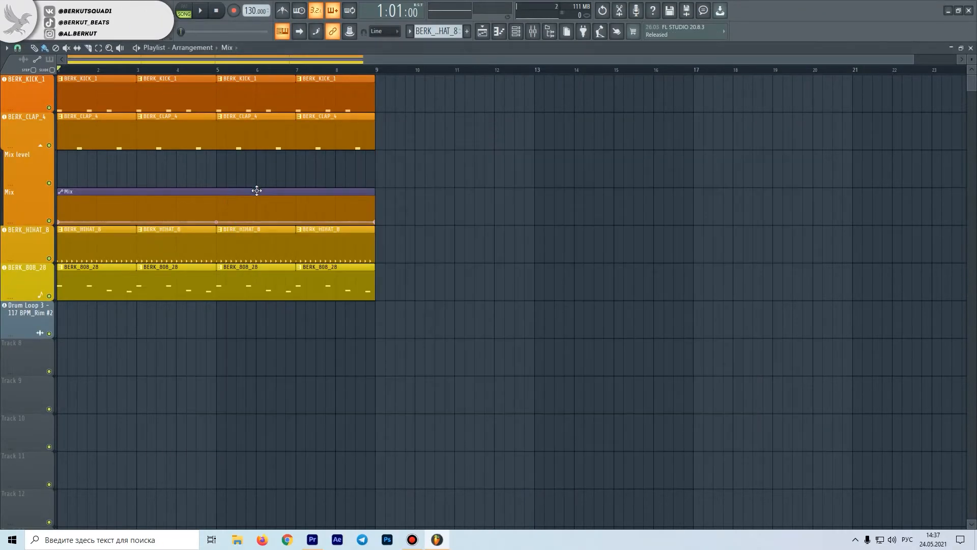
# Copy the Mix clip's starting value and shape the automation to swell at the last clap before bar 5 and curve down by bar 5
pyautogui.rightClick(60, 223)
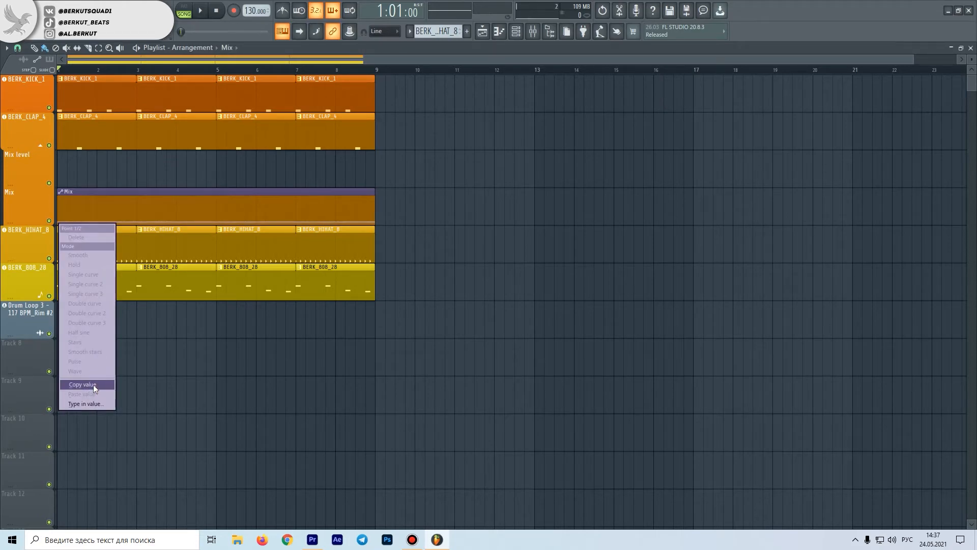
pyautogui.click(93, 384)
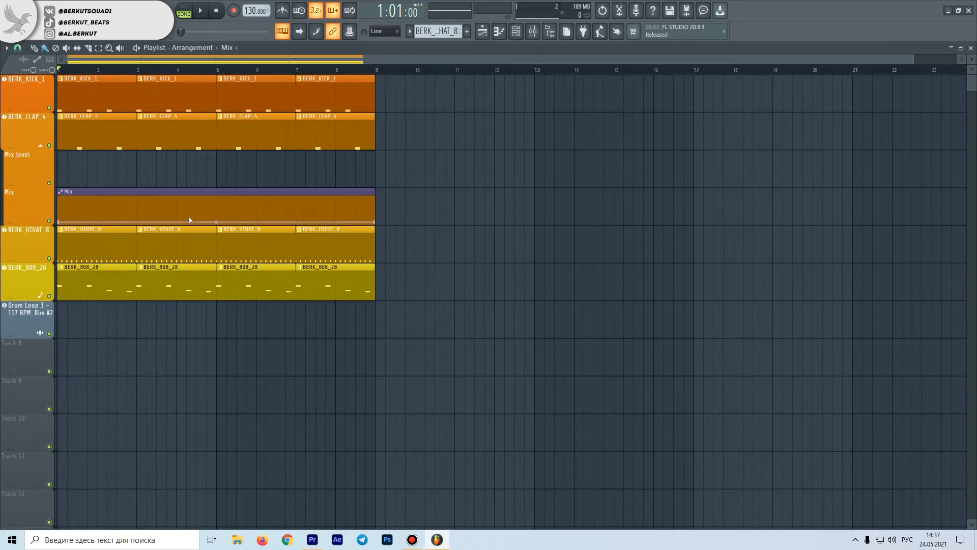
pyautogui.scroll(5, 193, 222)
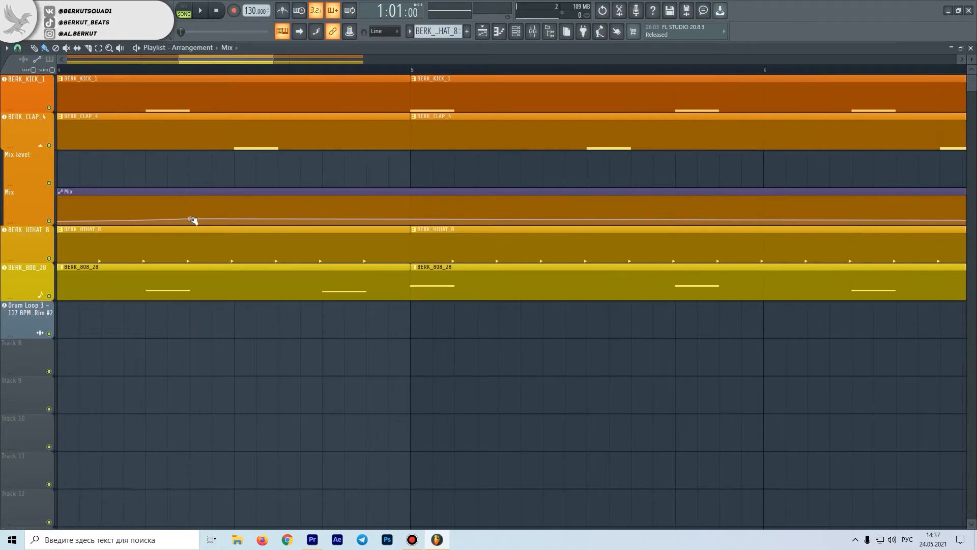
pyautogui.rightClick(278, 196)
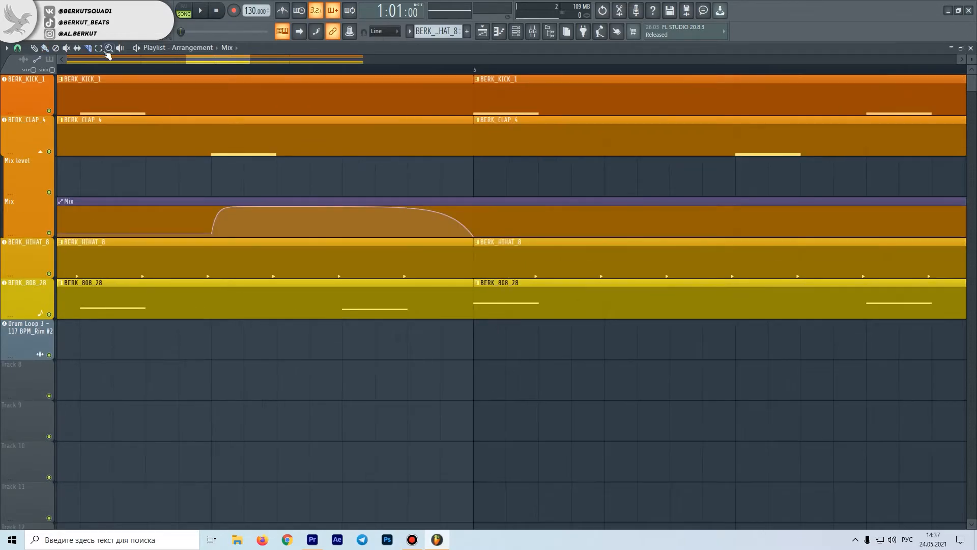
# Move the BERK_CLAP_4 track with its automation tracks below BERK_808_28 in the playlist
pyautogui.moveTo(278, 97); pyautogui.dragTo(282, 70)
pyautogui.hotkey('ctrl', 'z')
pyautogui.moveTo(411, 381); pyautogui.dragTo(351, 148)
pyautogui.moveTo(463, 341); pyautogui.dragTo(278, 305)
pyautogui.keyDown('ctrl'); pyautogui.click(237, 174); pyautogui.keyUp('ctrl')
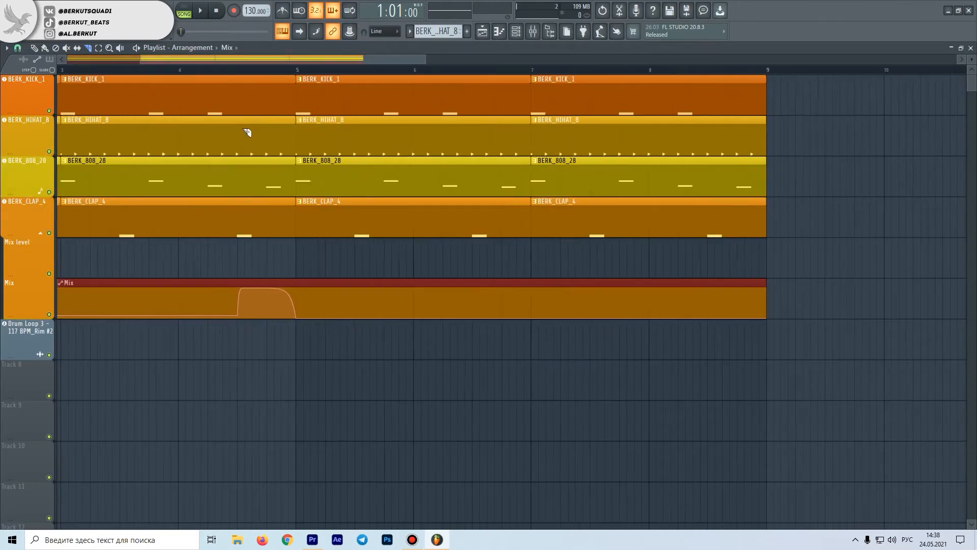
# Slice out the end of the four pattern clips between the last clap and bar 5, and play the transition from bar 4
pyautogui.moveTo(281, 99); pyautogui.dragTo(284, 223)
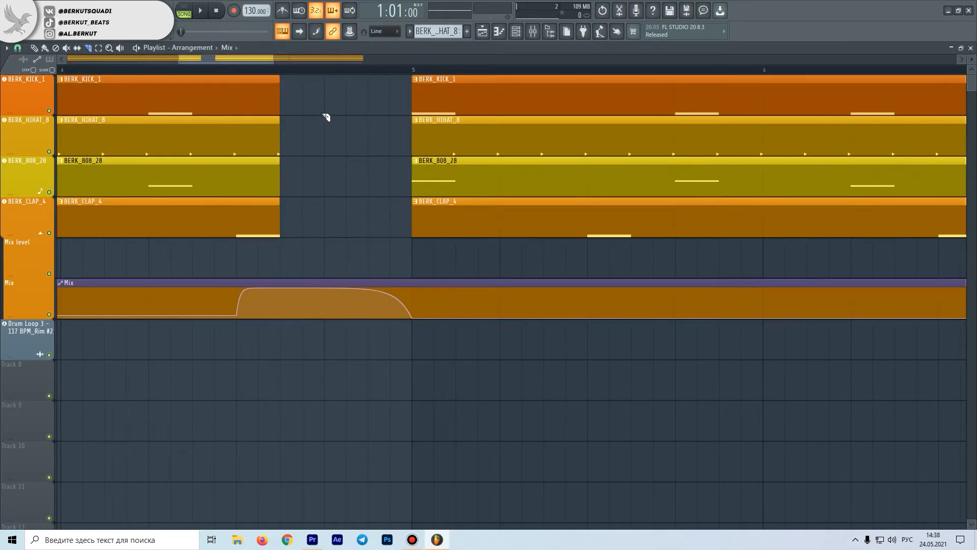
pyautogui.scroll(-5, 324, 115)
pyautogui.click(277, 70)
pyautogui.press('space')
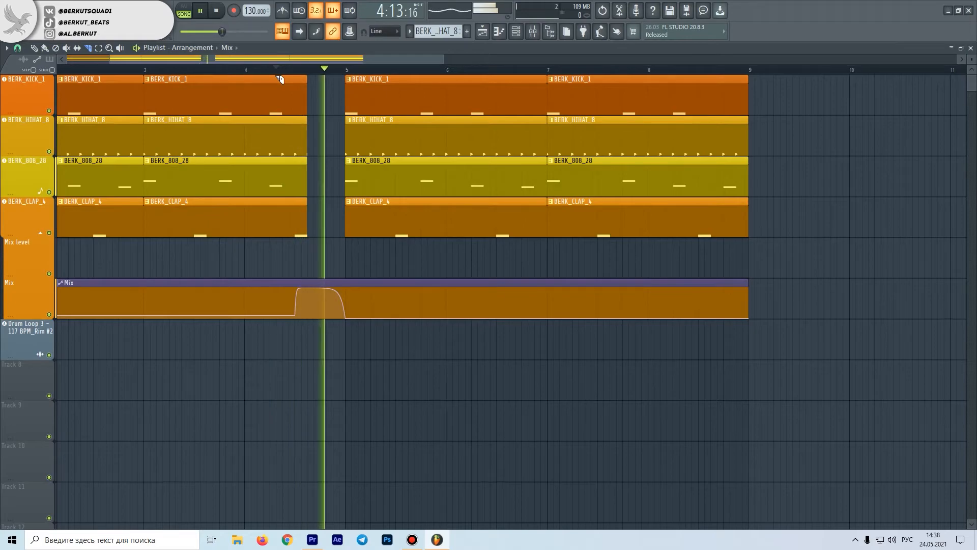
pyautogui.press('space')
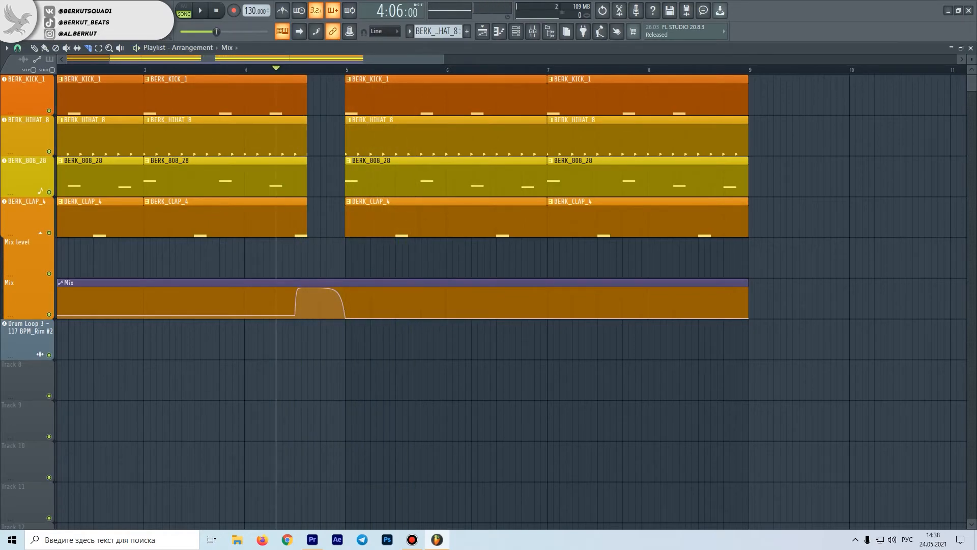
pyautogui.press('space')
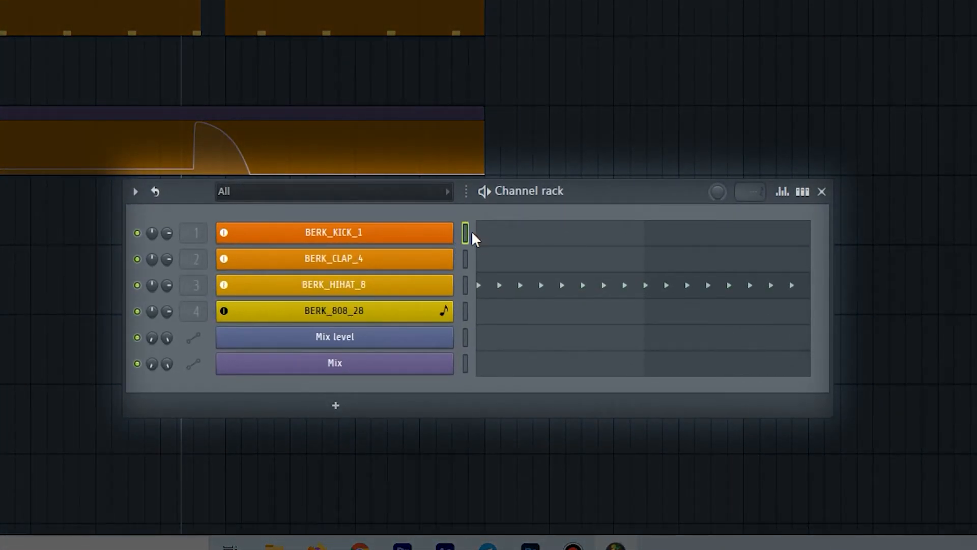
# Select the kick, clap, hi-hat and 808 channels and group them in a channel rack filter group named drums
pyautogui.doubleClick(466, 234)
pyautogui.doubleClick(465, 241)
pyautogui.doubleClick(469, 230)
pyautogui.click(466, 283)
pyautogui.hotkey('alt', 'g')
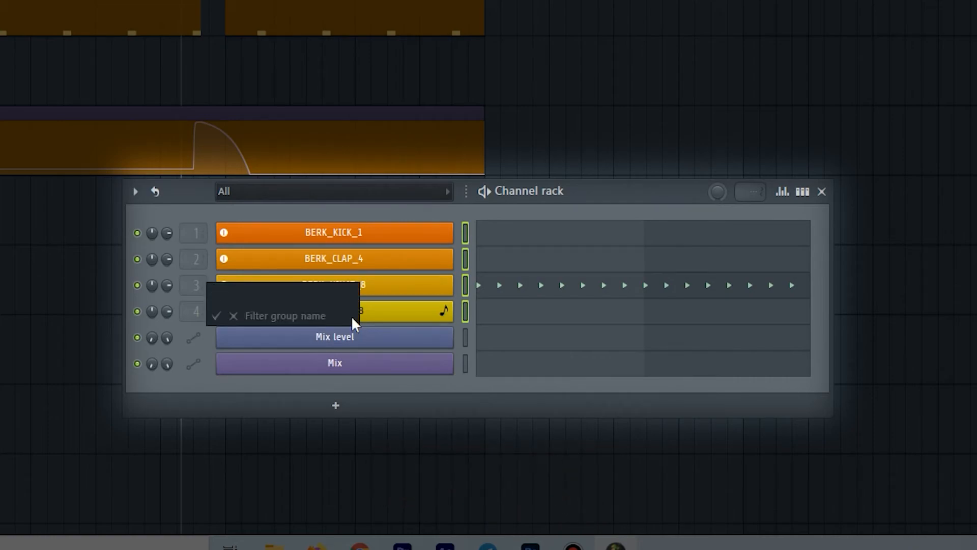
pyautogui.write('drums')
pyautogui.press('Return')
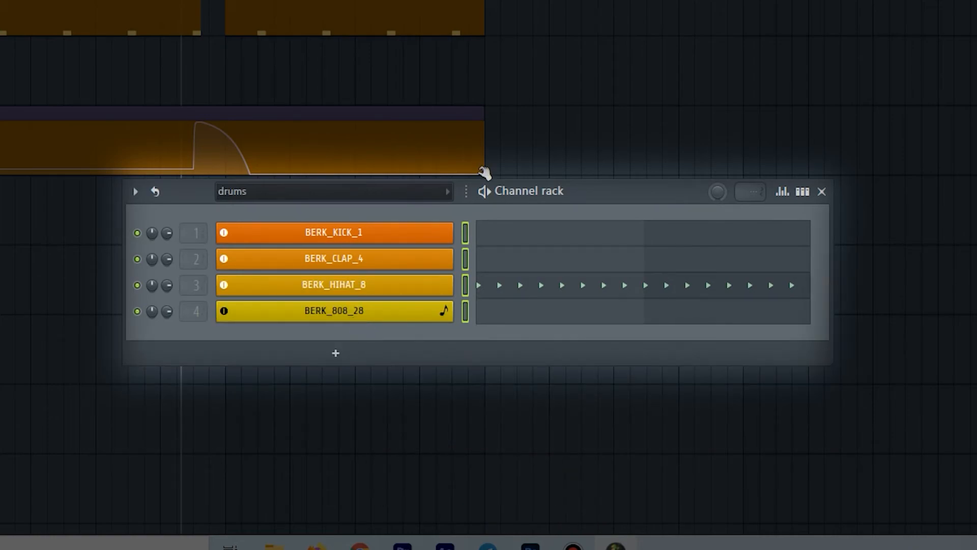
# Switch the channel rack filter from drums back to All and close the channel rack
pyautogui.click(265, 192)
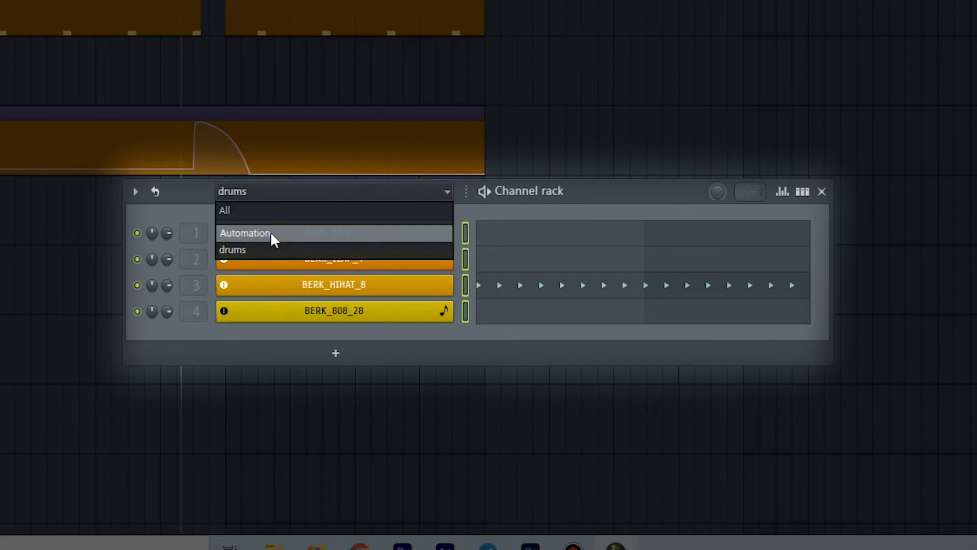
pyautogui.click(258, 214)
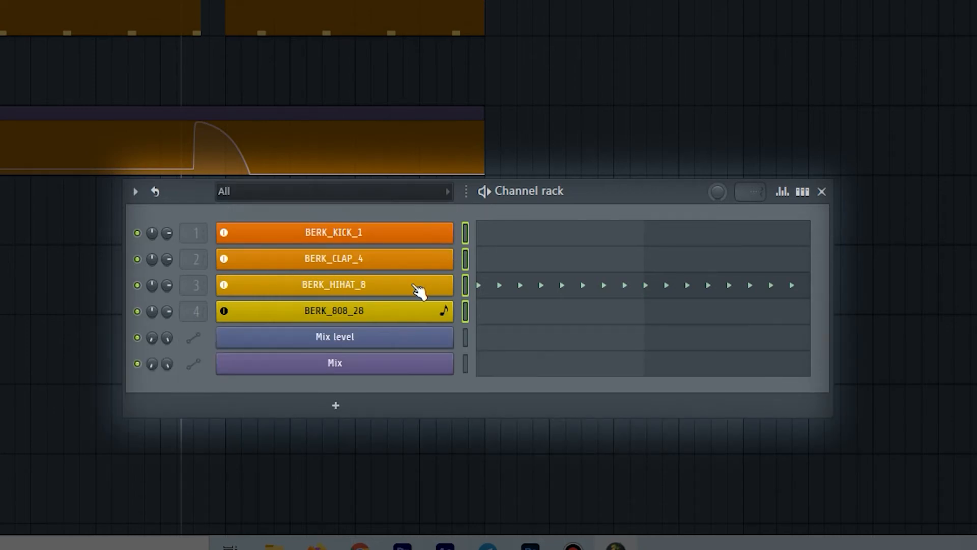
pyautogui.click(286, 194)
pyautogui.click(619, 193)
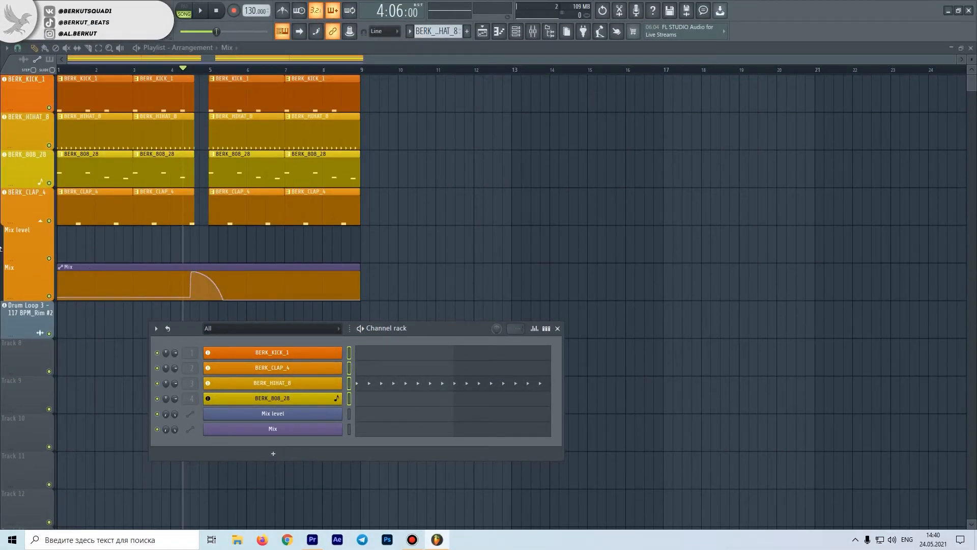
pyautogui.press('F6')
# Delete the empty Mix level track from the playlist and show the browser
pyautogui.rightClick(24, 246)
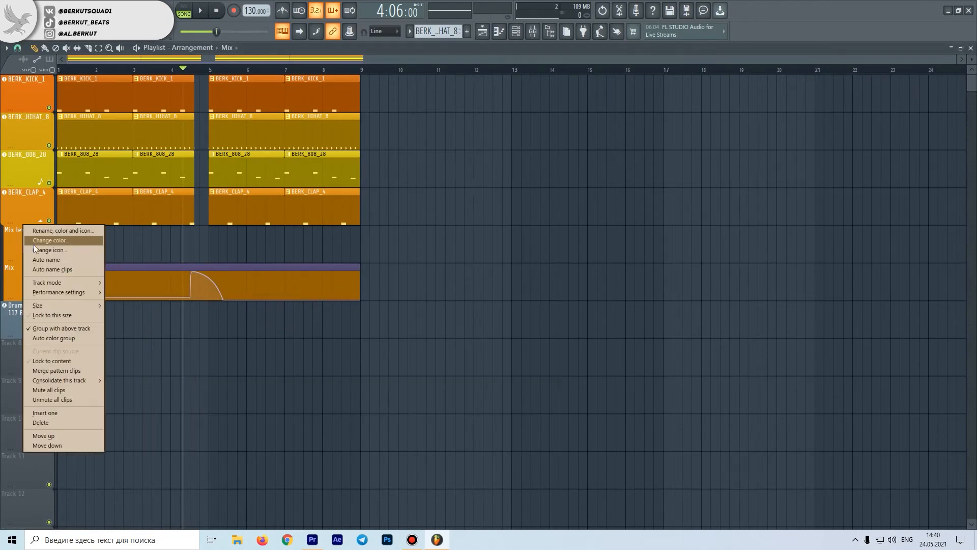
pyautogui.click(78, 418)
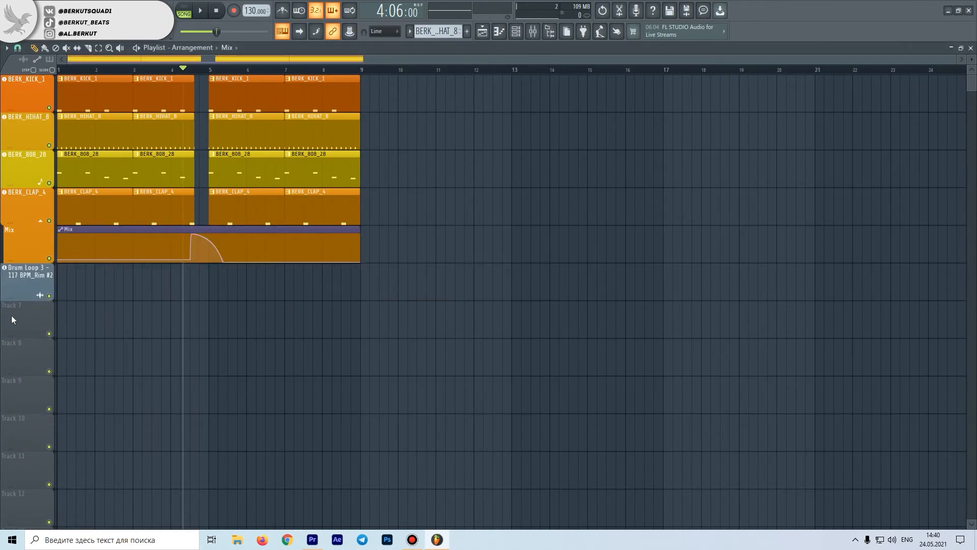
pyautogui.hotkey('alt', 'F8')
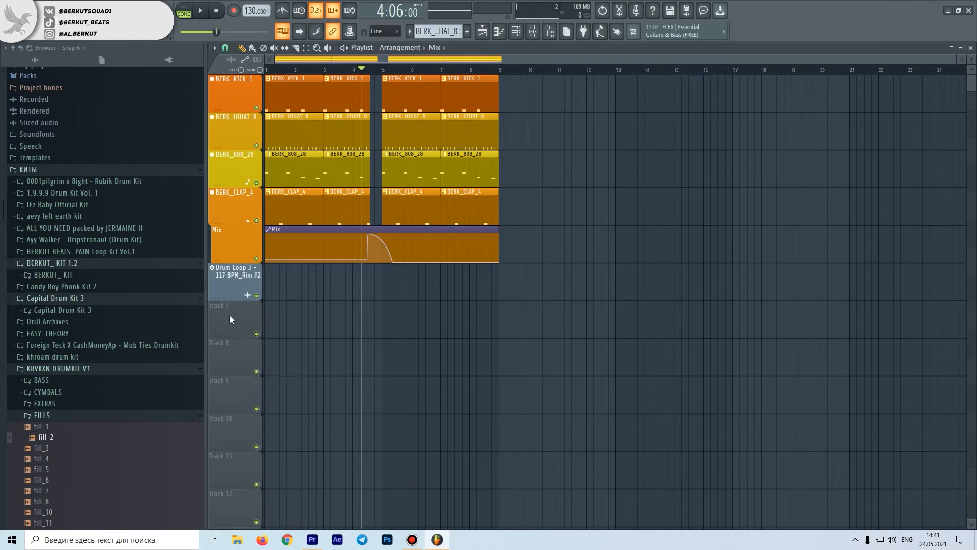
# Make Track 7 an instrument track using the existing fill_2 channel, auto-assigned to a free mixer track
pyautogui.rightClick(242, 296)
pyautogui.moveTo(297, 350)
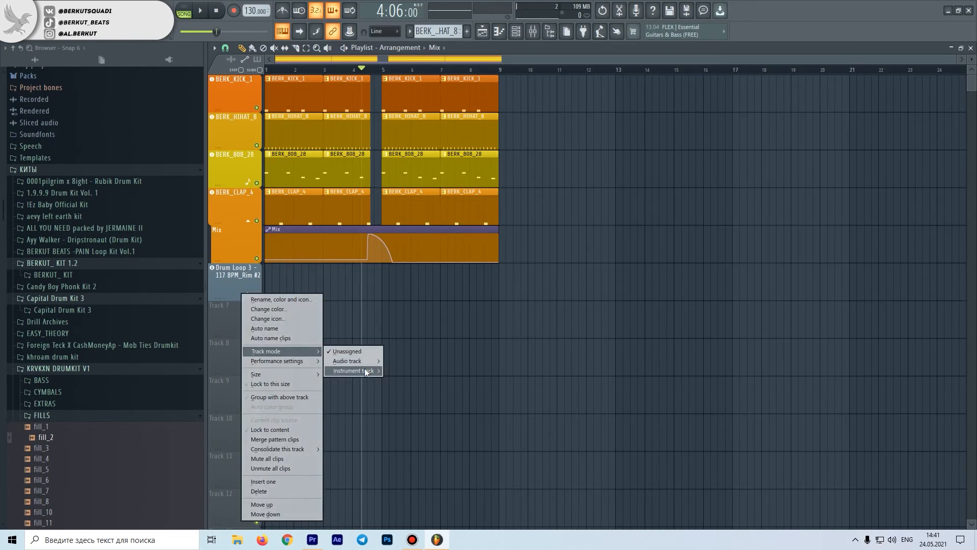
pyautogui.moveTo(364, 368)
pyautogui.moveTo(454, 14)
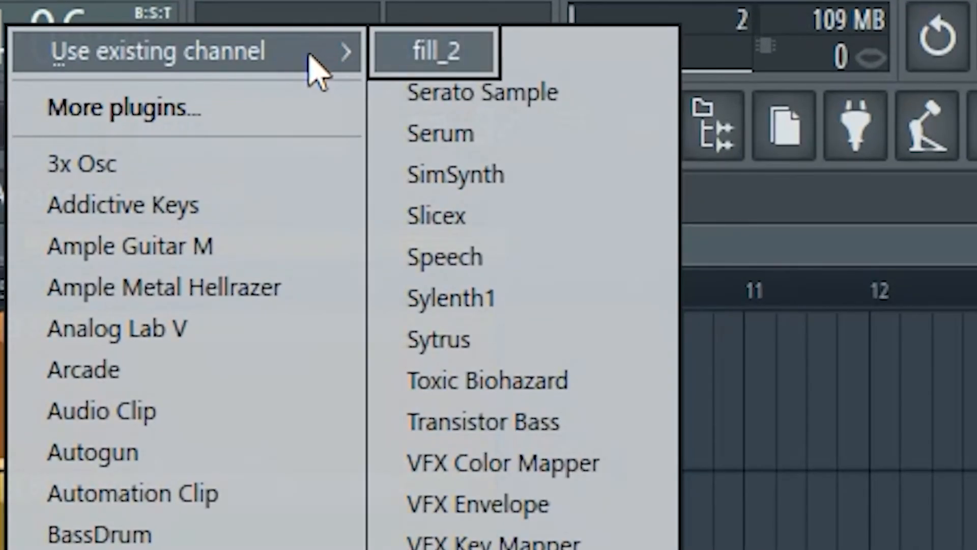
pyautogui.click(430, 53)
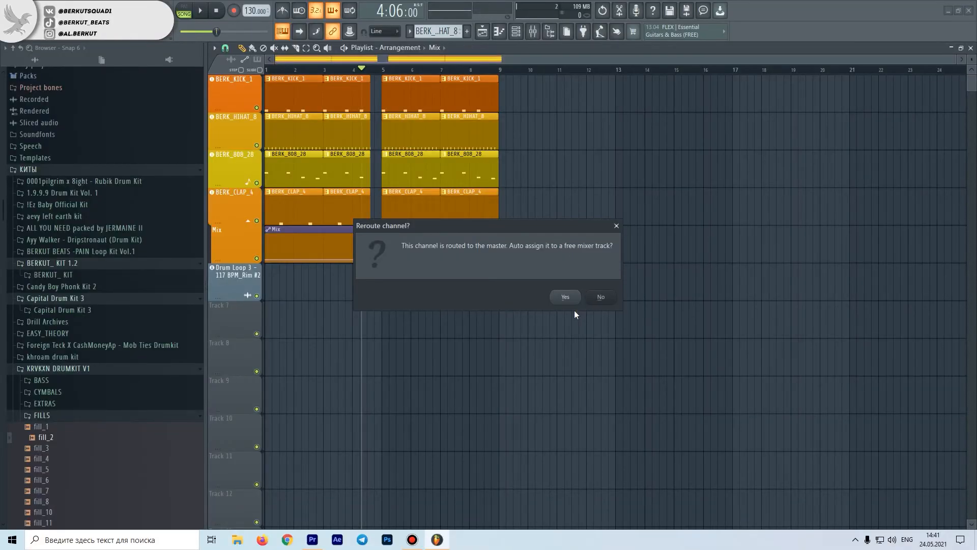
pyautogui.click(565, 297)
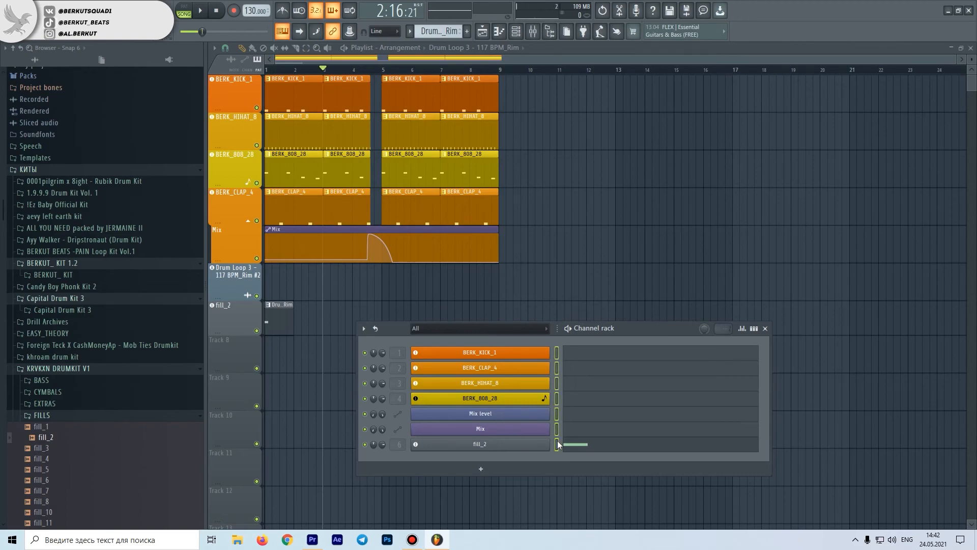
# Move the fill_2 channel directly below BERK_808_28 and color the first five channels with a gradient from orange to medium red violet #C60065
pyautogui.hotkey('alt', 'Up')
pyautogui.hotkey('alt', 'Up')
pyautogui.moveTo(557, 353); pyautogui.dragTo(555, 416)
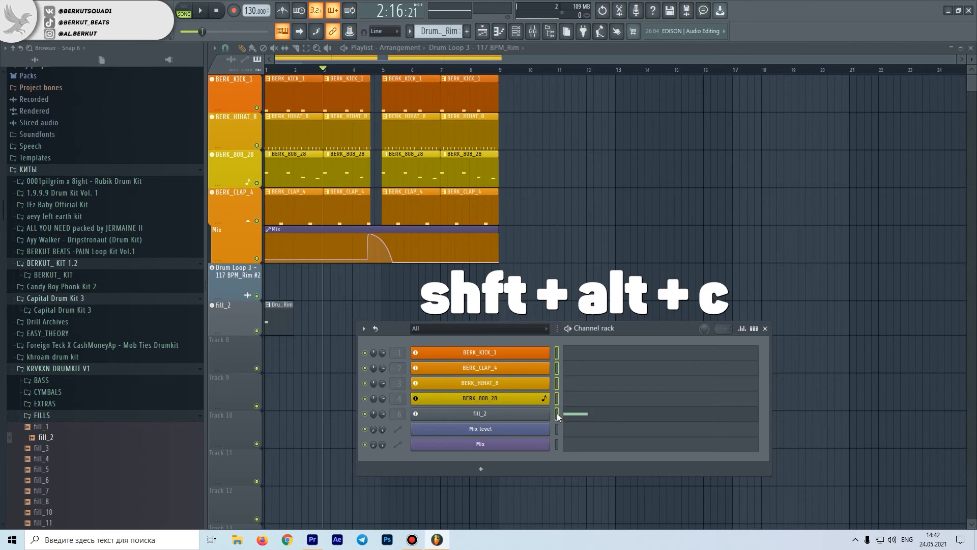
pyautogui.hotkey('shift', 'alt', 'c')
pyautogui.moveTo(797, 304); pyautogui.dragTo(734, 301)
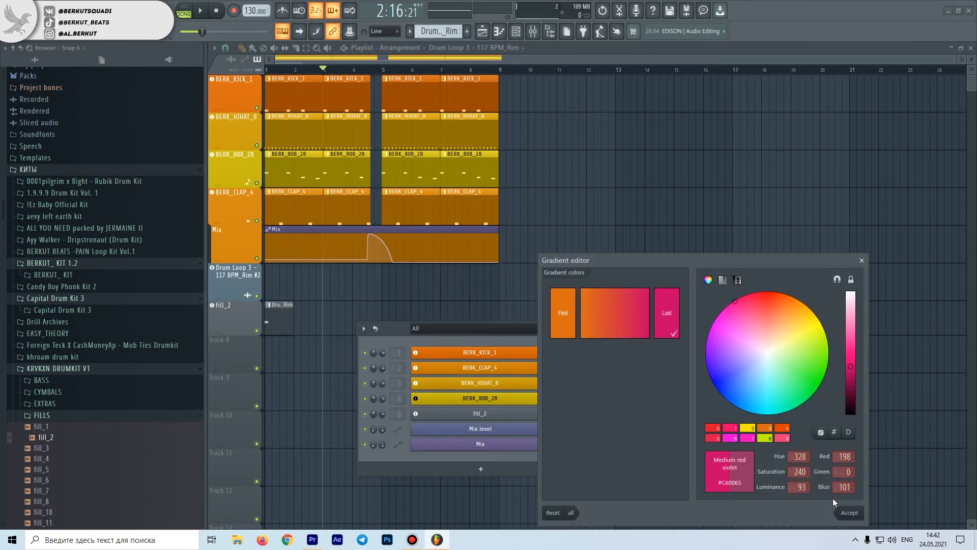
pyautogui.click(850, 513)
# Move the fill_2 playlist track above the Drum Loop 3 track and auto name its clips
pyautogui.click(249, 312)
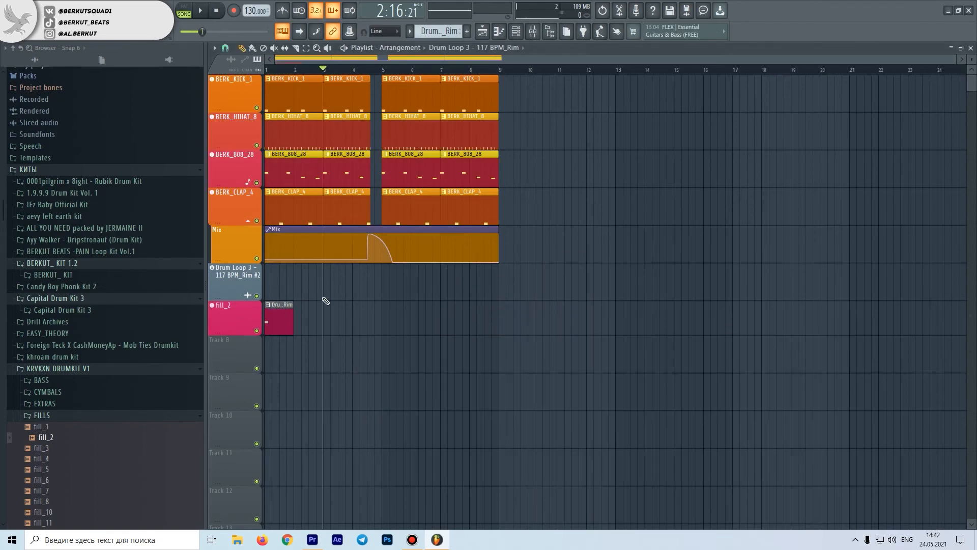
pyautogui.scroll(1, 234, 318)
pyautogui.rightClick(249, 280)
pyautogui.click(297, 307)
pyautogui.rightClick(228, 280)
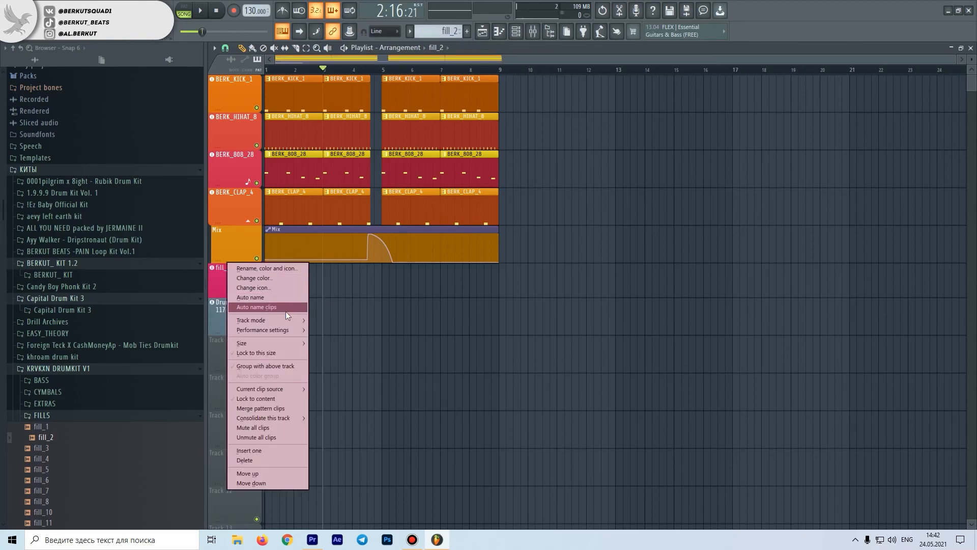
pyautogui.click(313, 295)
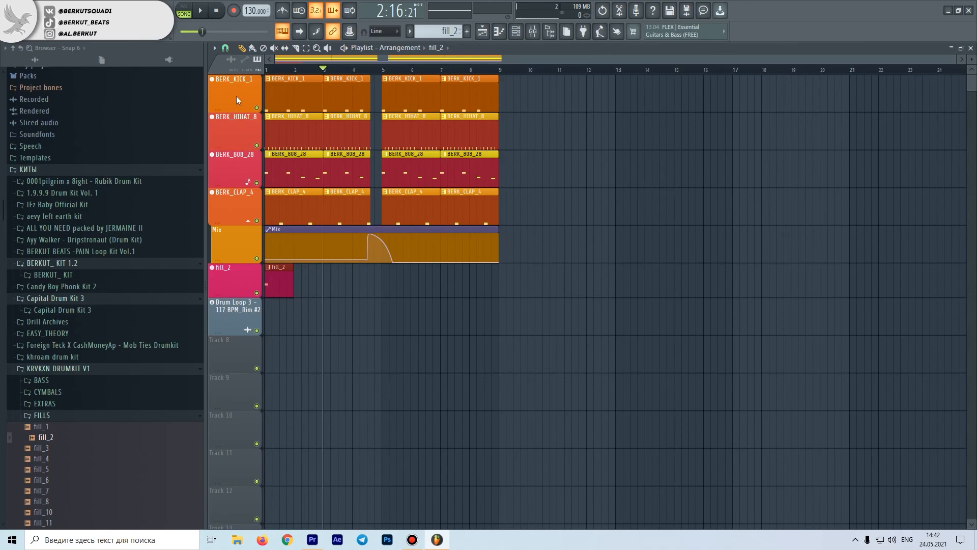
# Auto name the clips on the BERK_KICK_1, BERK_HIHAT_8, BERK_808_28, BERK_CLAP_4 and Mix tracks so they match their tracks
pyautogui.rightClick(238, 76)
pyautogui.click(260, 120)
pyautogui.rightClick(239, 116)
pyautogui.click(286, 157)
pyautogui.rightClick(235, 152)
pyautogui.click(266, 194)
pyautogui.rightClick(234, 195)
pyautogui.click(270, 231)
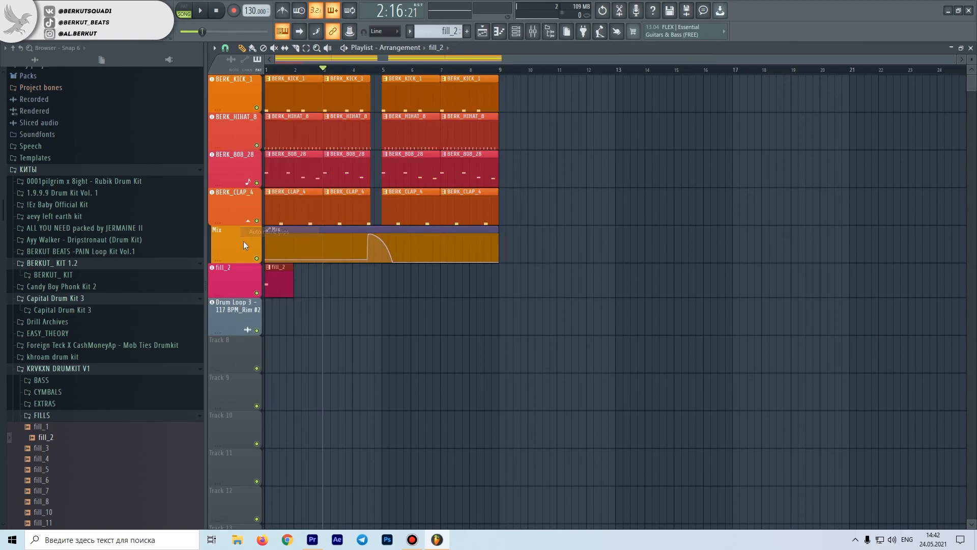
pyautogui.rightClick(243, 241)
pyautogui.click(280, 267)
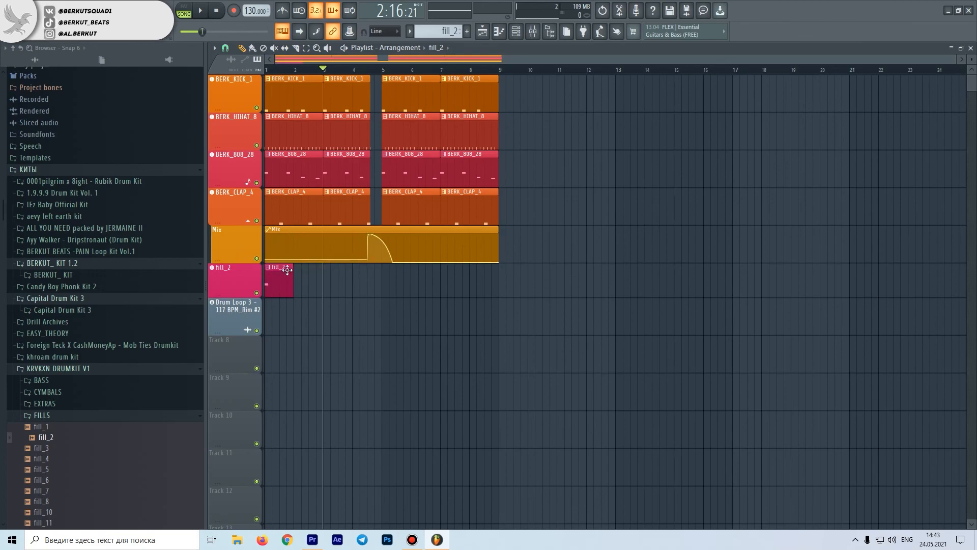
# Show the mixer and reposition its window over the playlist to examine the colored tracks
pyautogui.click(533, 31)
pyautogui.moveTo(684, 130); pyautogui.dragTo(602, 147)
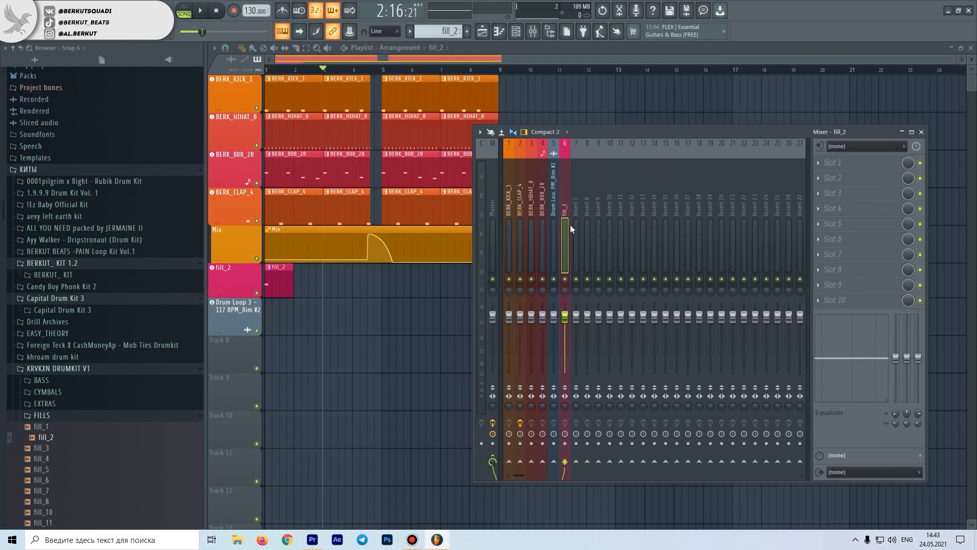